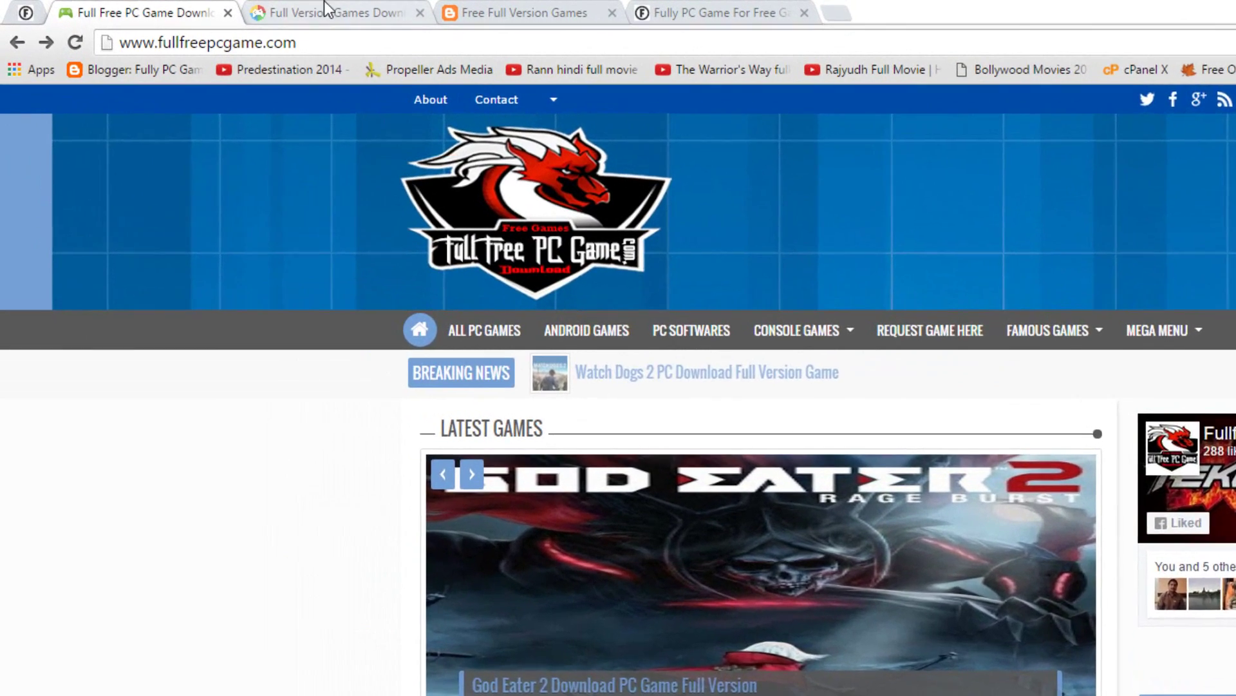
- Look over the gamezforpc.com, fullversiongamez.net and fullypcgamez.net sites in turn
{"action": "left_click", "coordinate": [216, 8]}
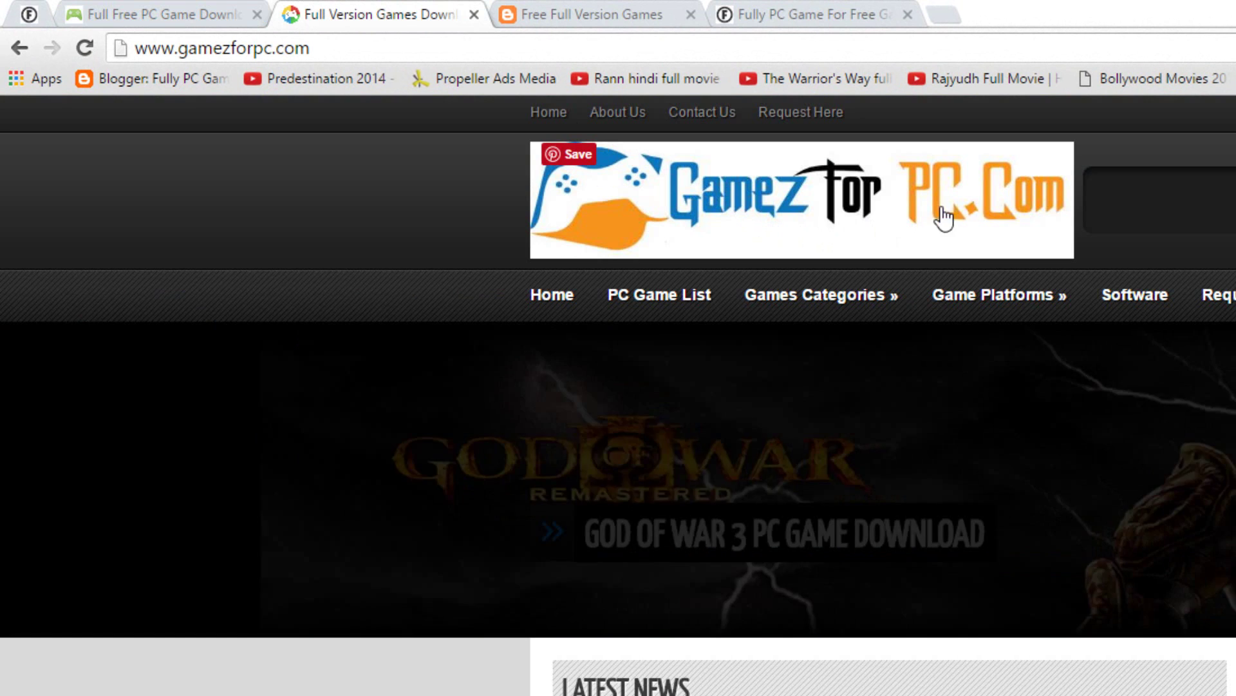
{"action": "left_click", "coordinate": [599, 9]}
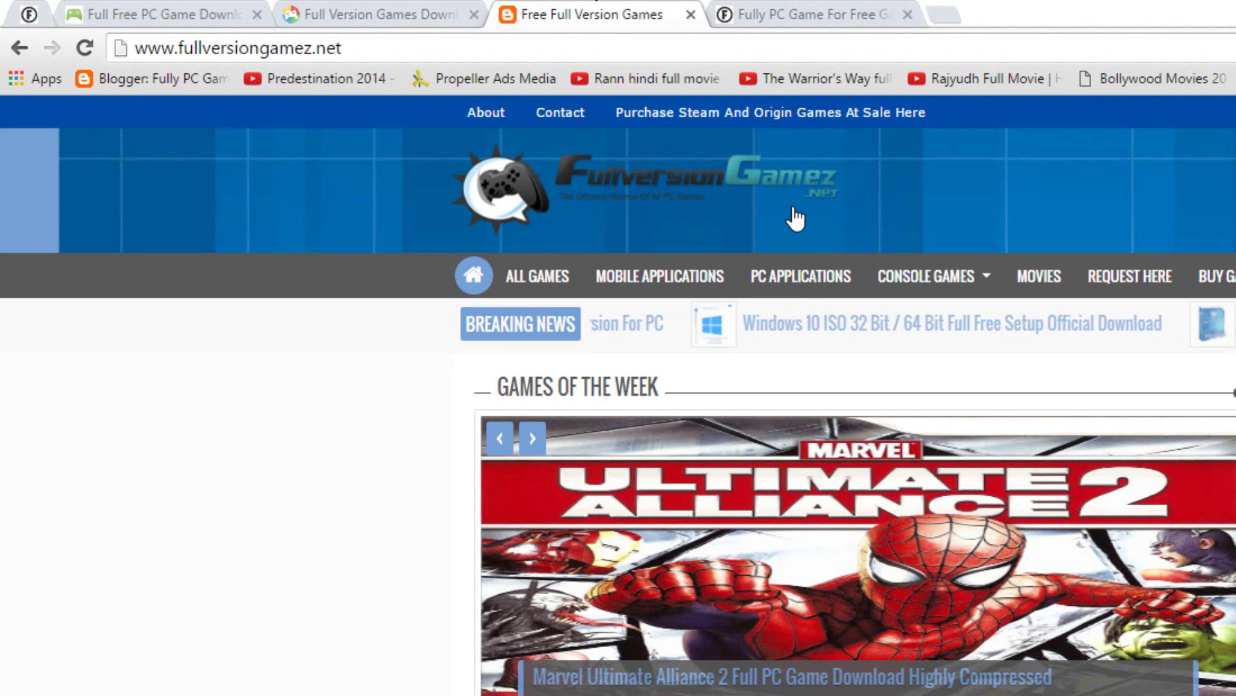
{"action": "left_click", "coordinate": [785, 9]}
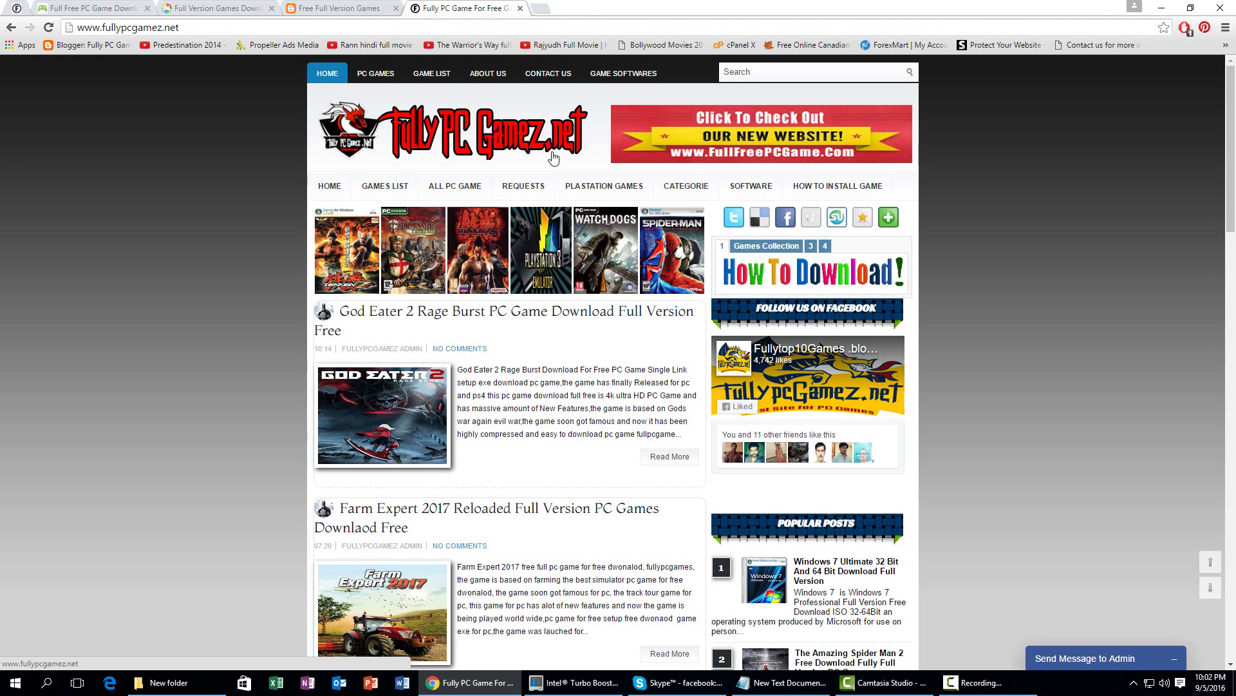
- Search fullfreepcgame.com for 'usb tool' and open the Windows USB DVD Tool Bootable Software Download result
{"action": "left_click", "coordinate": [86, 6]}
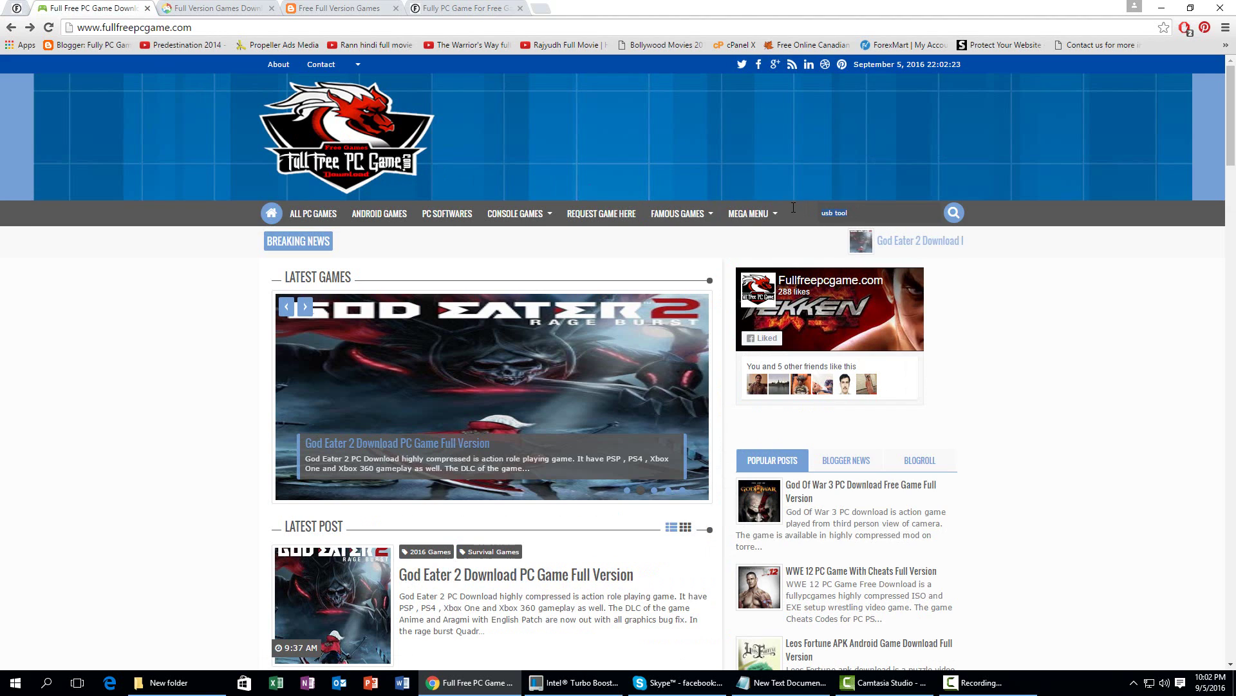
{"action": "key", "text": "BackSpace"}
{"action": "type", "text": "usb "}
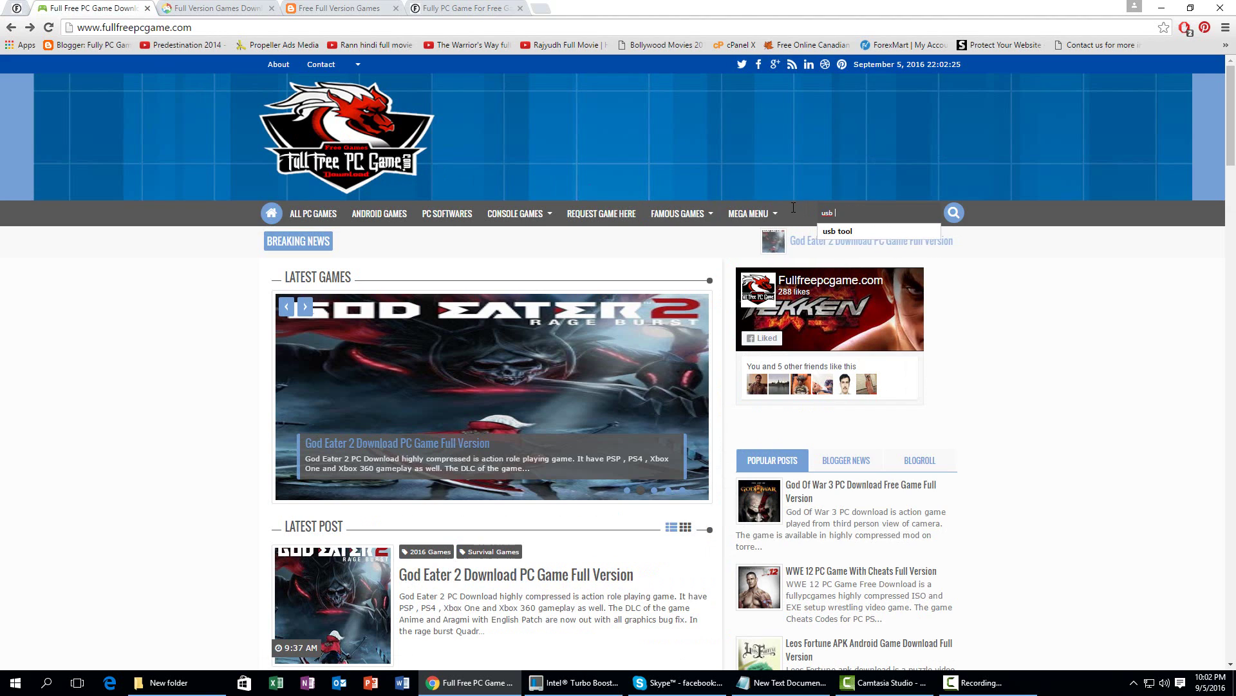
{"action": "type", "text": "tool"}
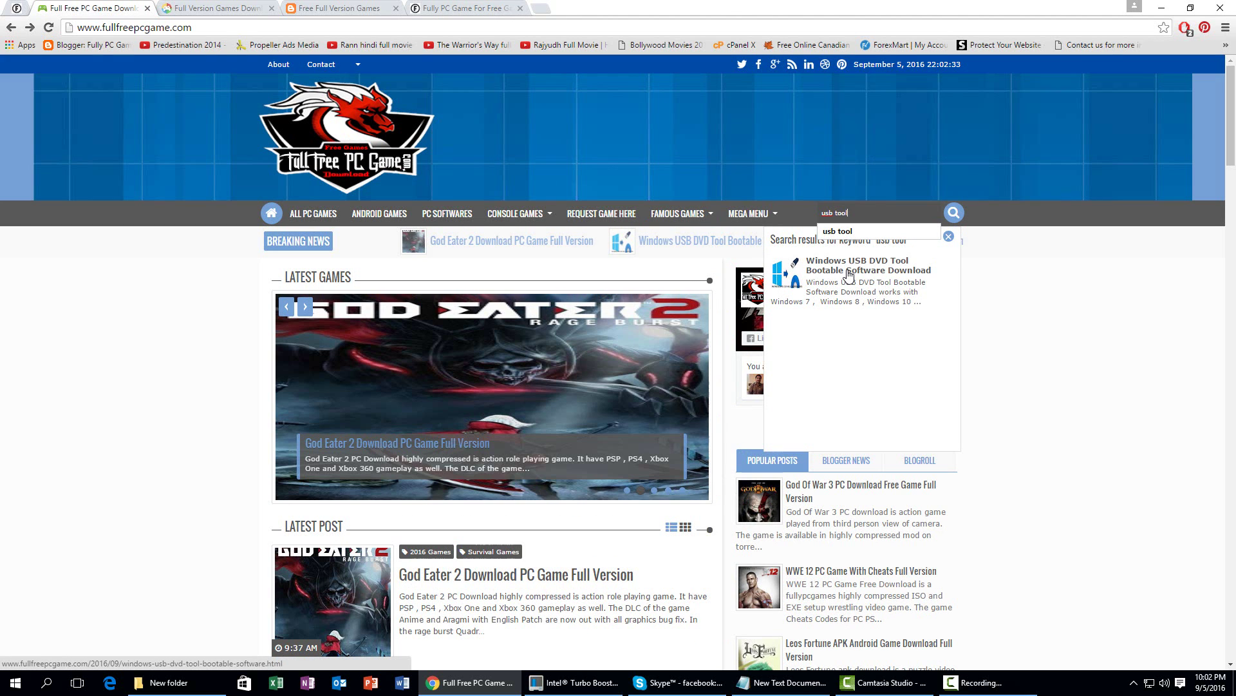
{"action": "left_click", "coordinate": [827, 272]}
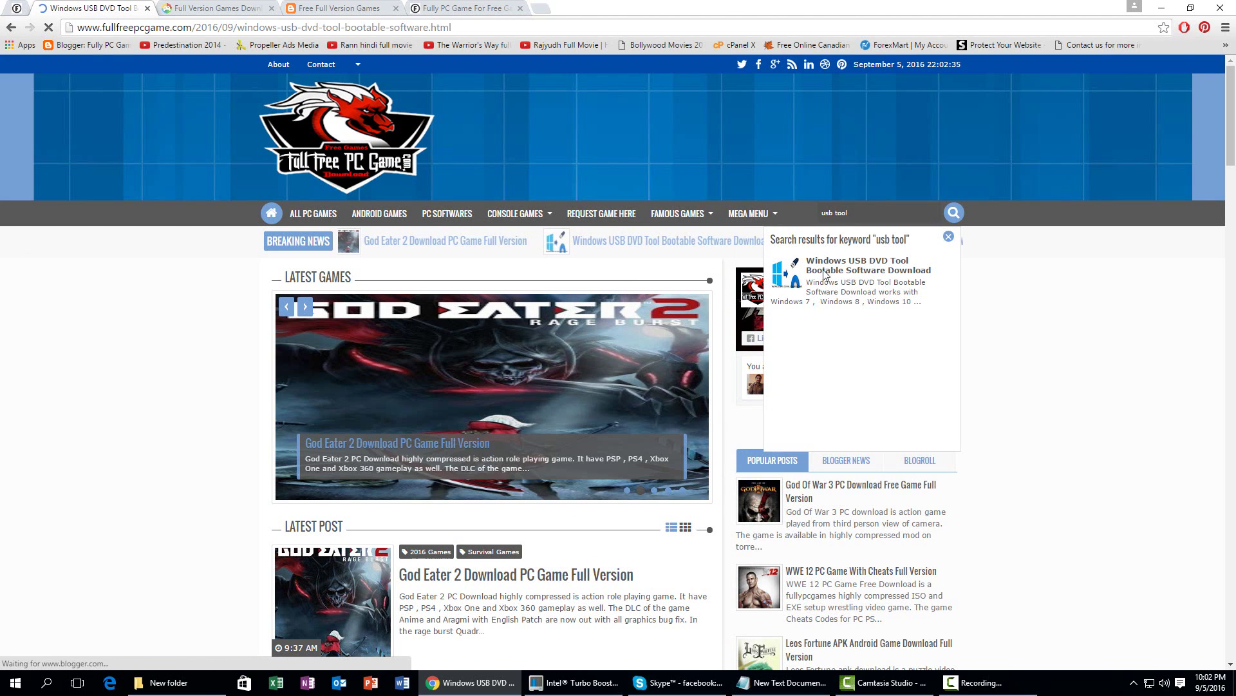
- Scroll past System Requirements, install steps and screenshots to the article's Download link
{"action": "scroll", "coordinate": [662, 369], "scroll_direction": "down", "scroll_amount": 2}
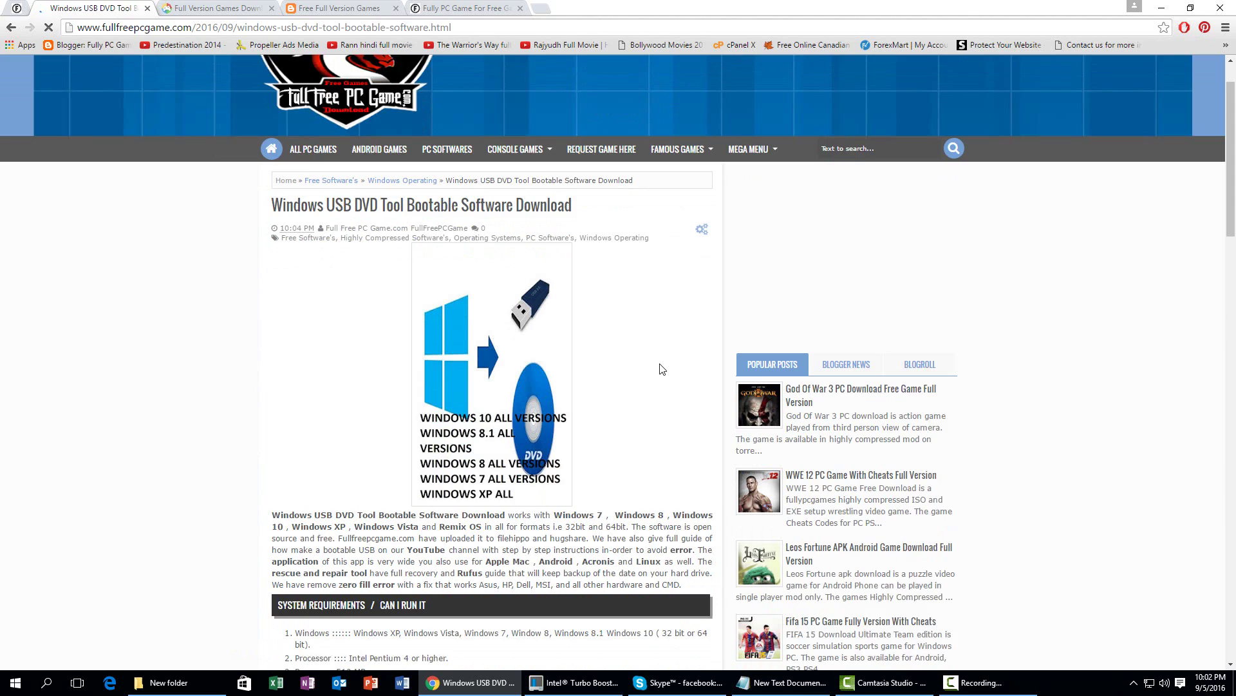
{"action": "scroll", "coordinate": [661, 369], "scroll_direction": "down", "scroll_amount": 2}
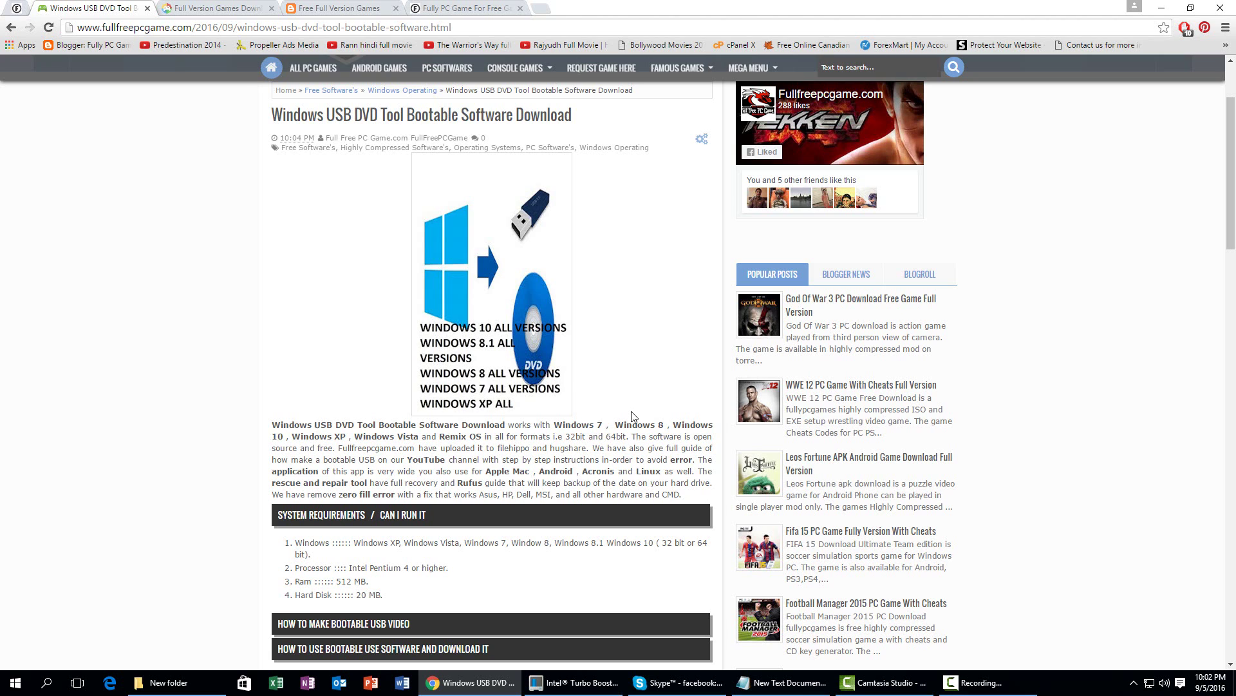
{"action": "scroll", "coordinate": [632, 416], "scroll_direction": "down", "scroll_amount": 2}
{"action": "scroll", "coordinate": [632, 413], "scroll_direction": "down", "scroll_amount": 1}
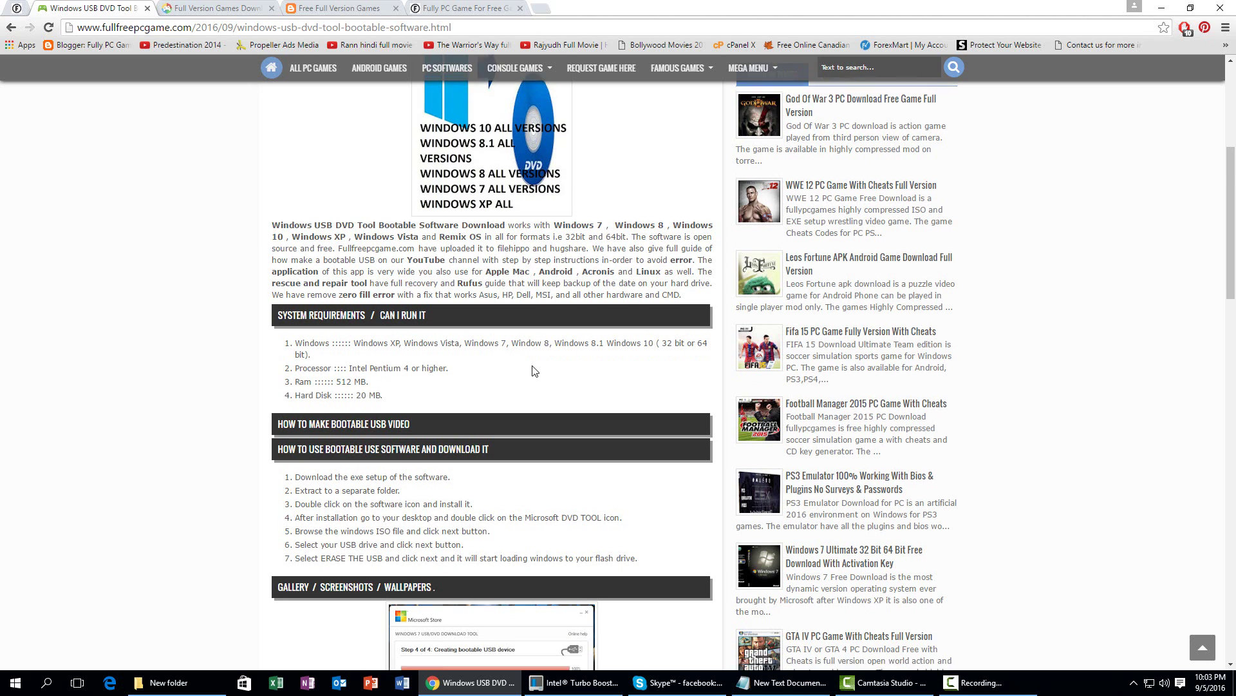
{"action": "scroll", "coordinate": [532, 370], "scroll_direction": "down", "scroll_amount": 2}
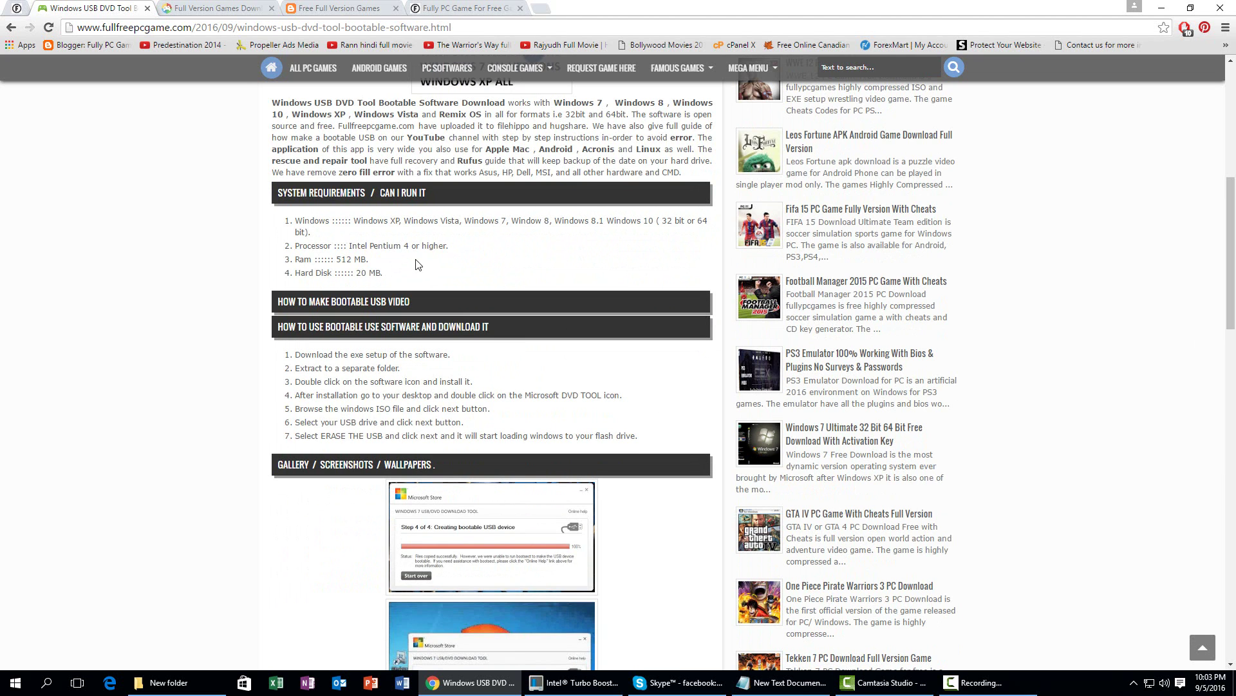
{"action": "scroll", "coordinate": [415, 264], "scroll_direction": "down", "scroll_amount": 3}
{"action": "scroll", "coordinate": [412, 271], "scroll_direction": "down", "scroll_amount": 3}
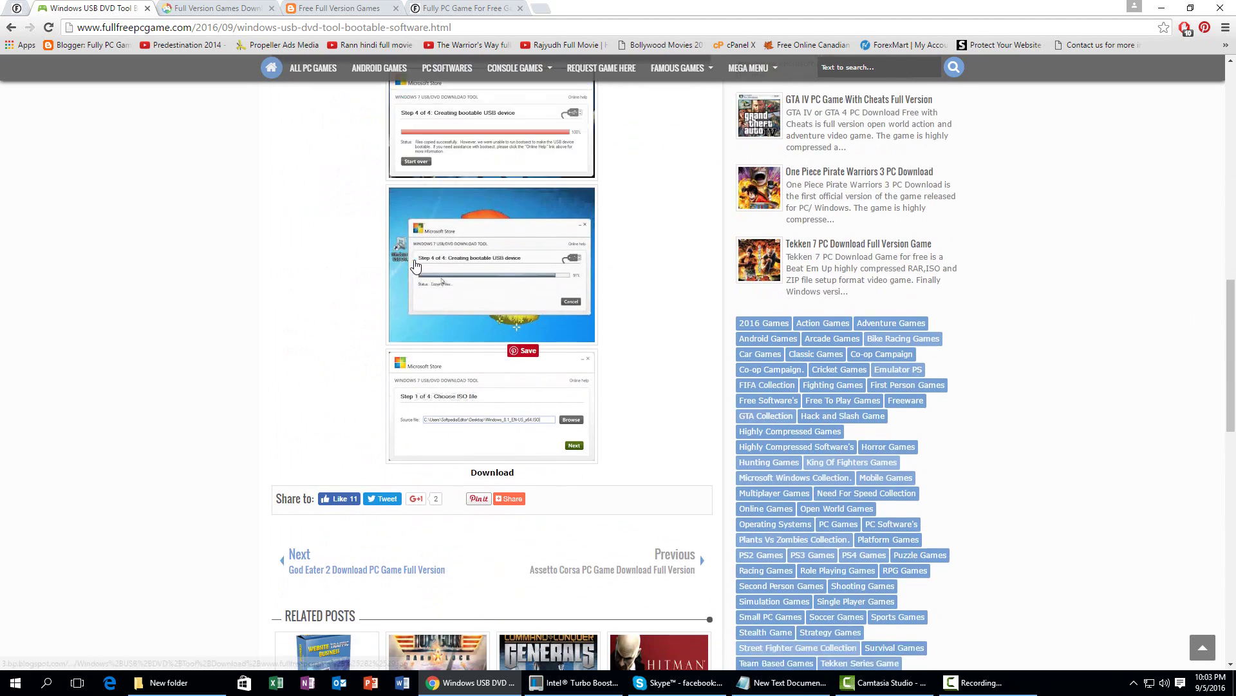
{"action": "scroll", "coordinate": [388, 333], "scroll_direction": "down", "scroll_amount": 2}
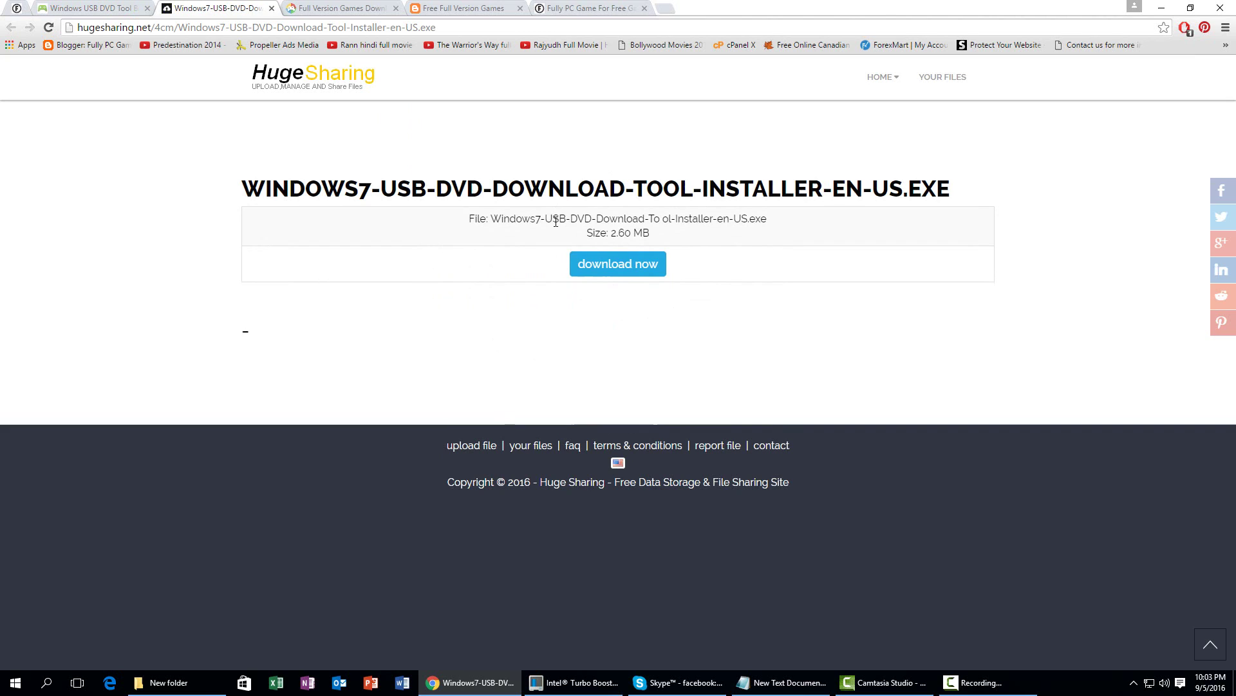
- Download WINDOWS7-USB-DVD-DOWNLOAD-TOOL-INSTALLER-EN-US.EXE from HugeSharing after submitting the captcha
{"action": "left_click", "coordinate": [627, 271]}
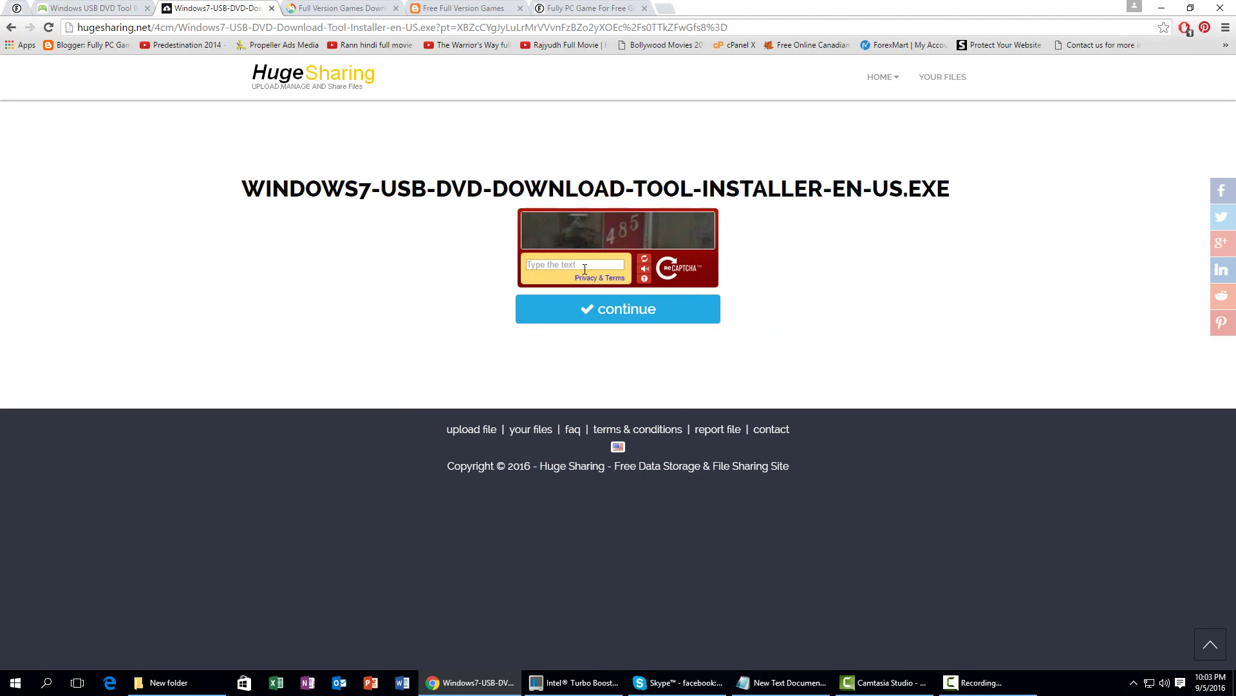
{"action": "left_click", "coordinate": [584, 265]}
{"action": "type", "text": "485"}
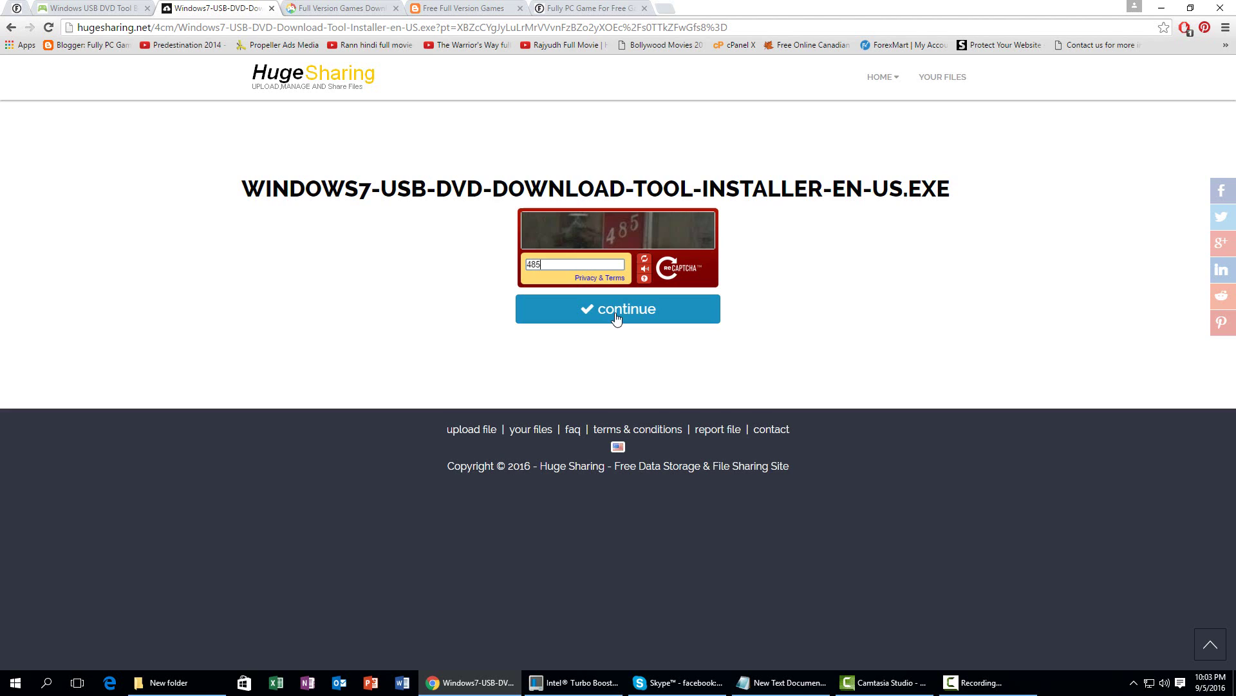
{"action": "left_click", "coordinate": [616, 312]}
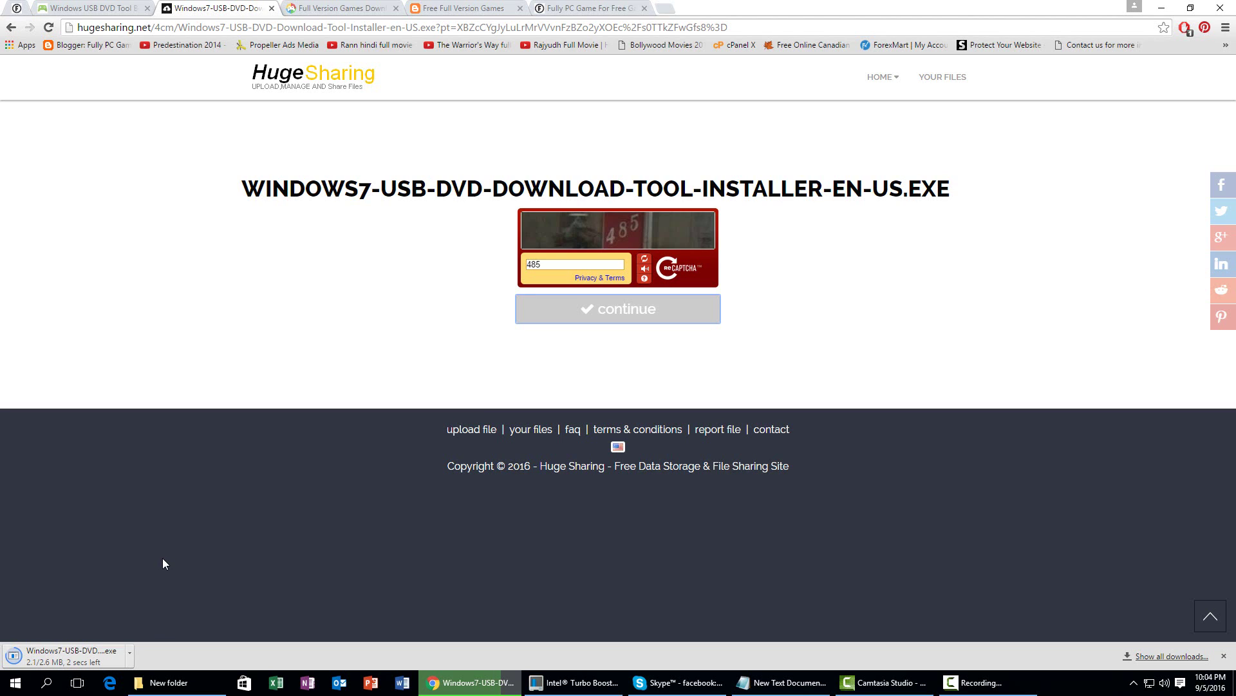
- Run the downloaded installer, repair the existing installation, finish, and minimize Chrome to show the desktop
{"action": "left_click", "coordinate": [82, 658]}
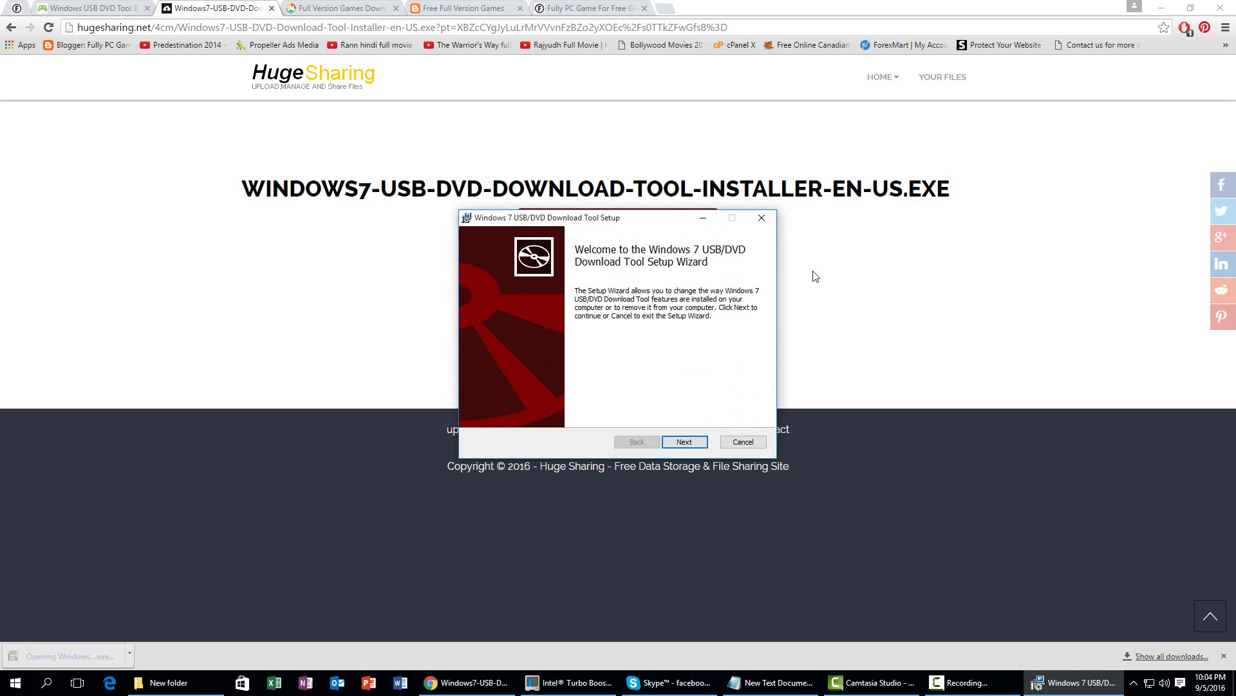
{"action": "left_click", "coordinate": [688, 442]}
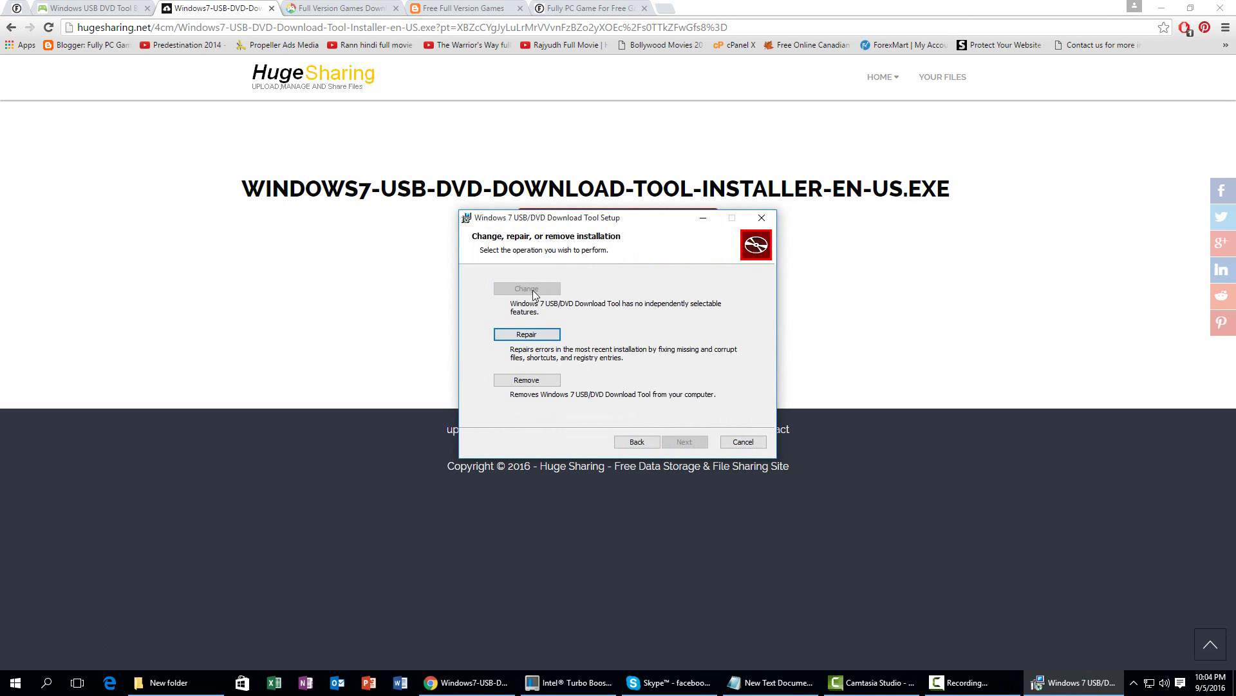
{"action": "left_click", "coordinate": [546, 334]}
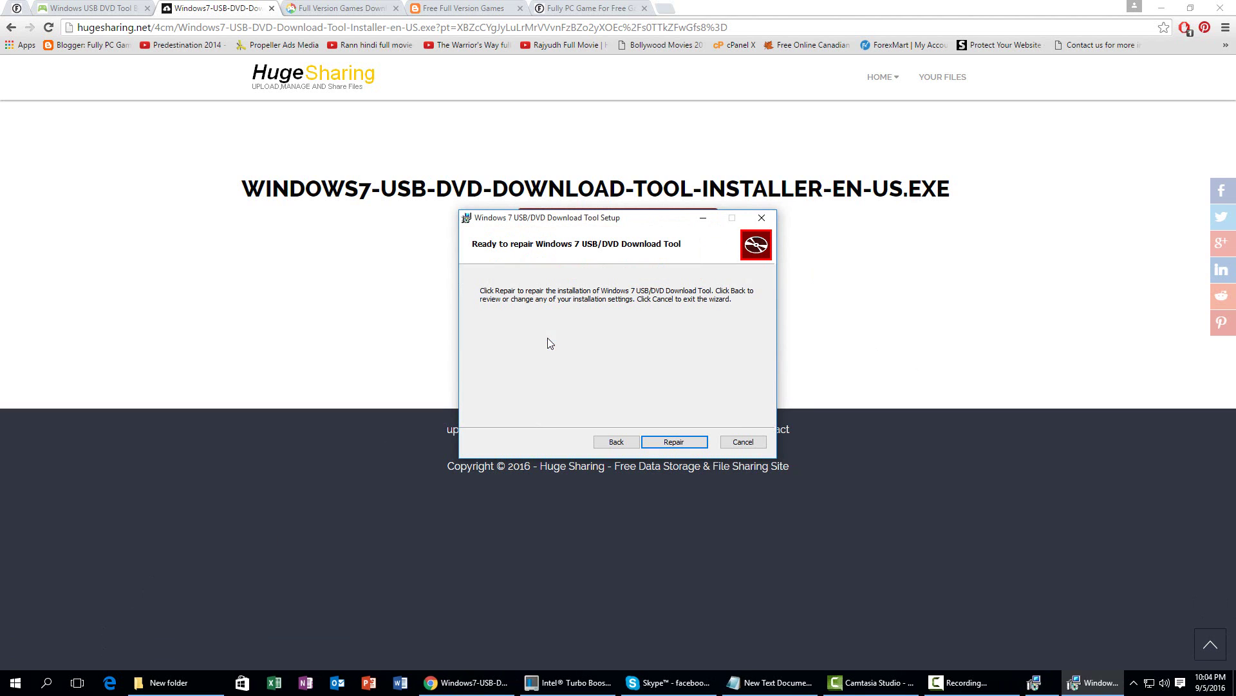
{"action": "left_click", "coordinate": [681, 443]}
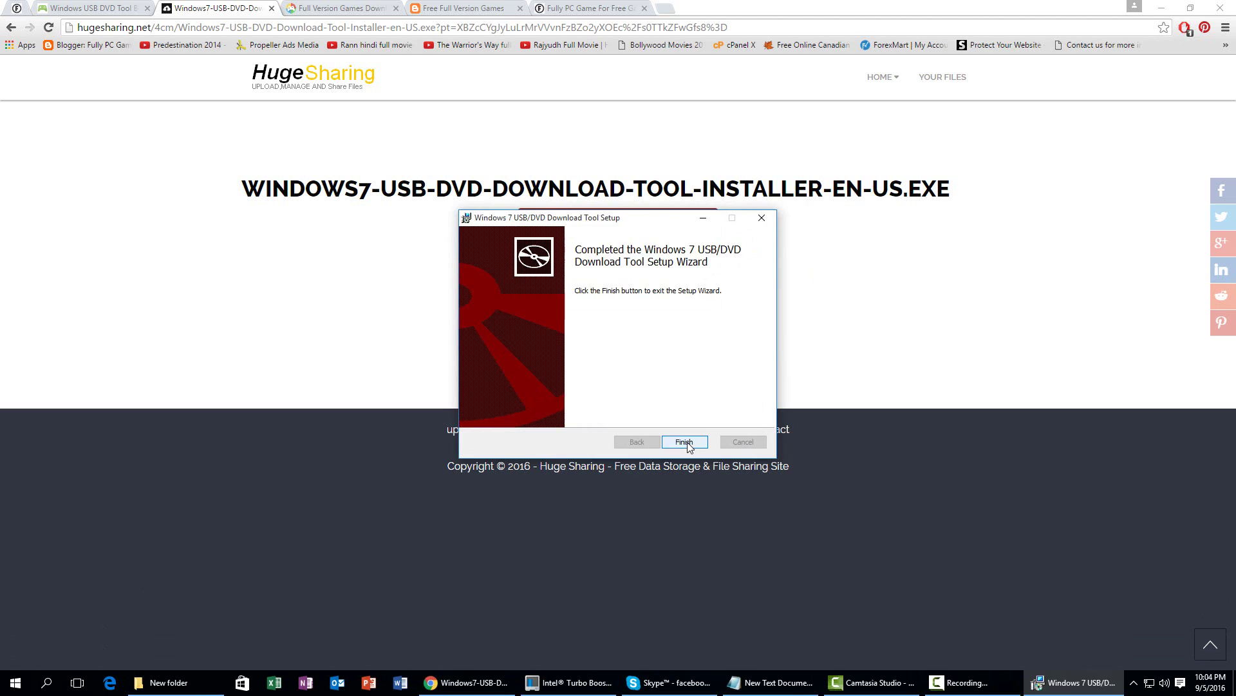
{"action": "left_click", "coordinate": [685, 443]}
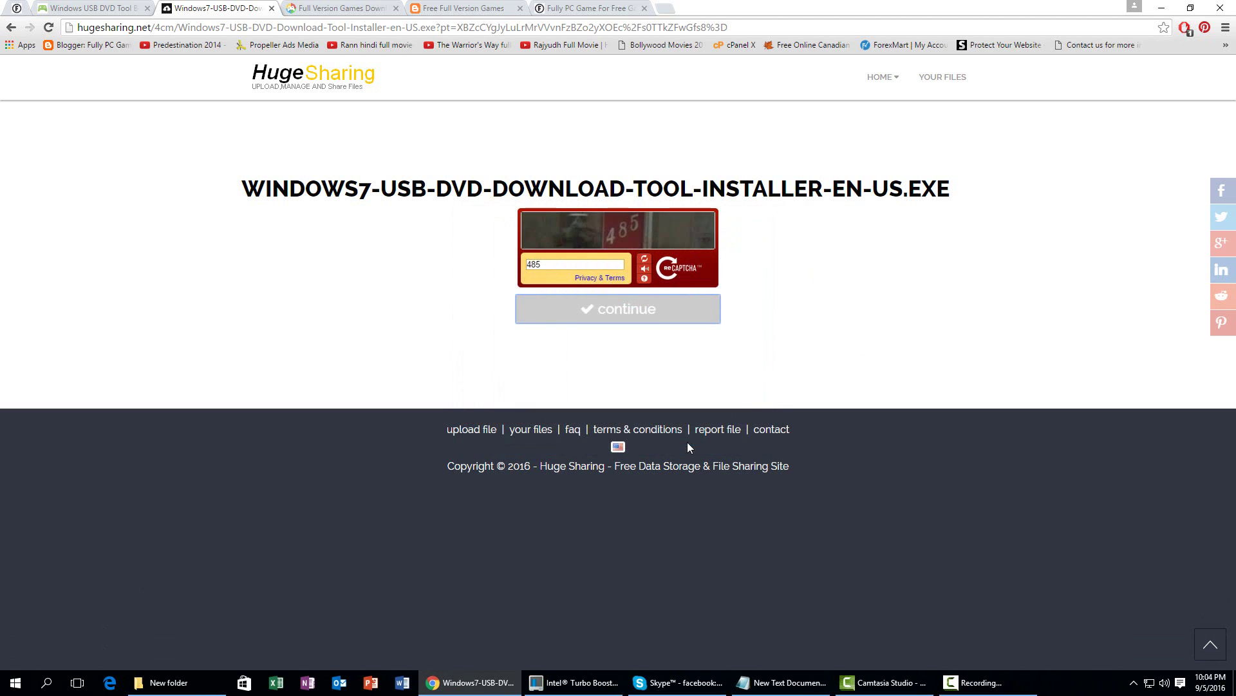
{"action": "left_click", "coordinate": [1164, 9]}
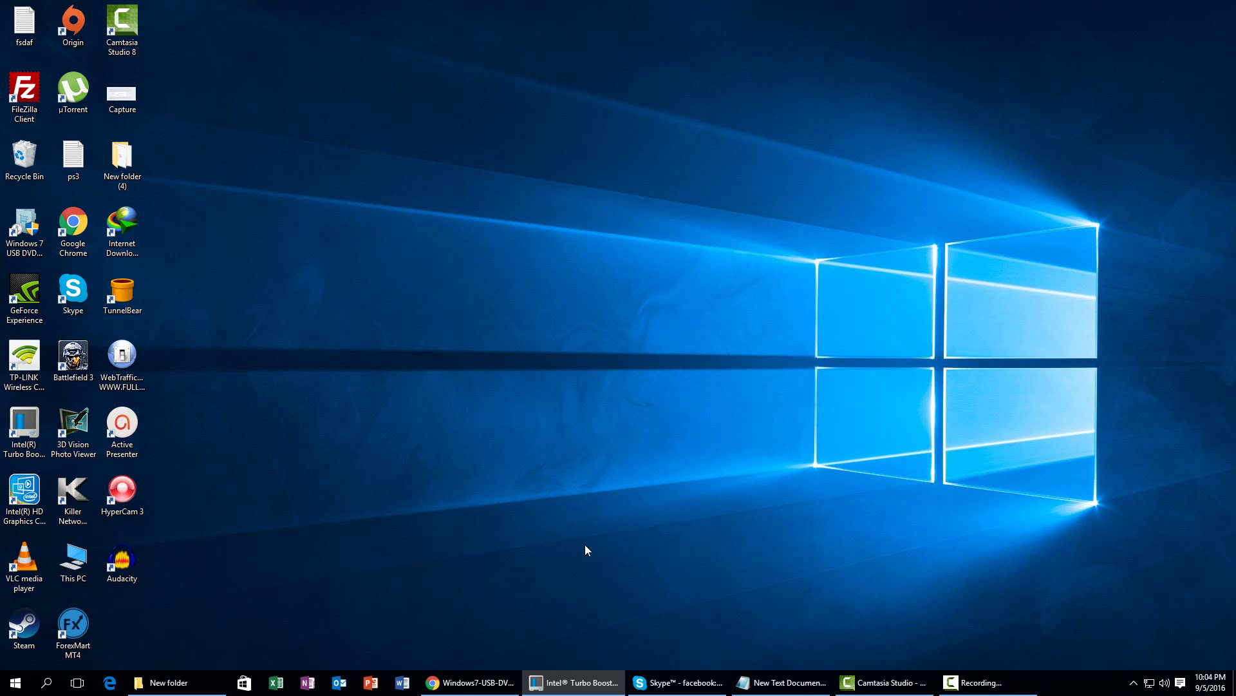
- Launch Windows 7 USB DVD Download Tool from Start's All apps Recently added list
{"action": "left_click", "coordinate": [15, 682]}
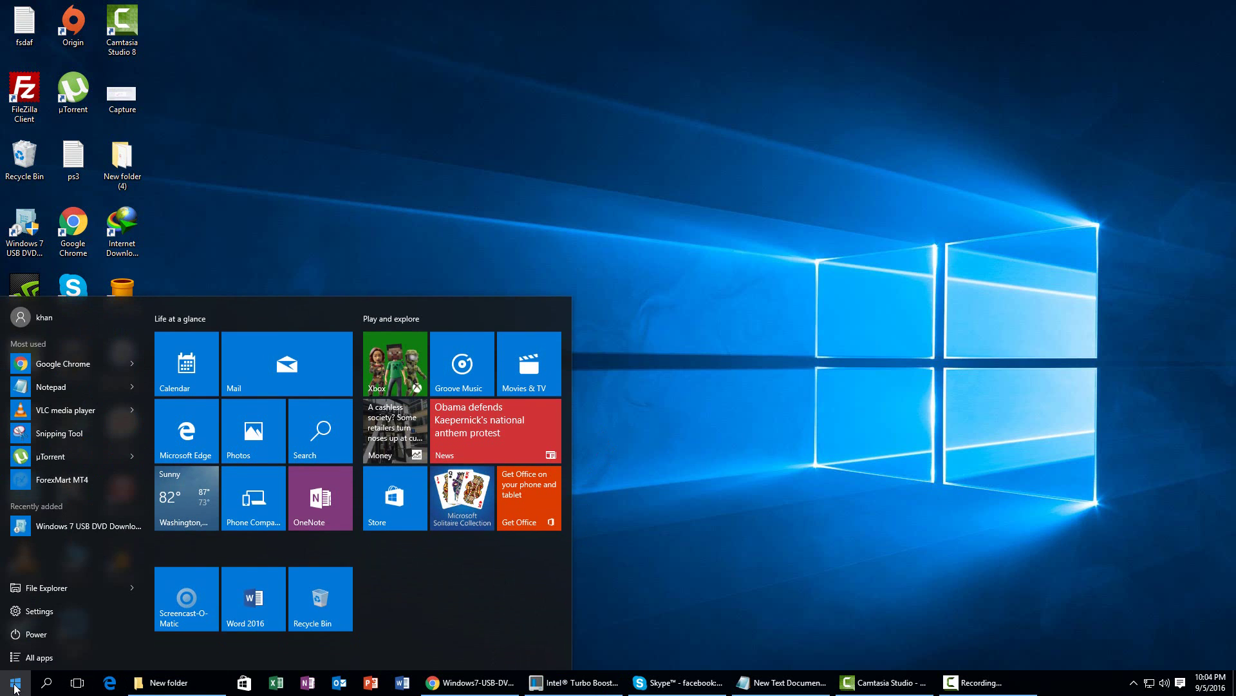
{"action": "left_click", "coordinate": [39, 655]}
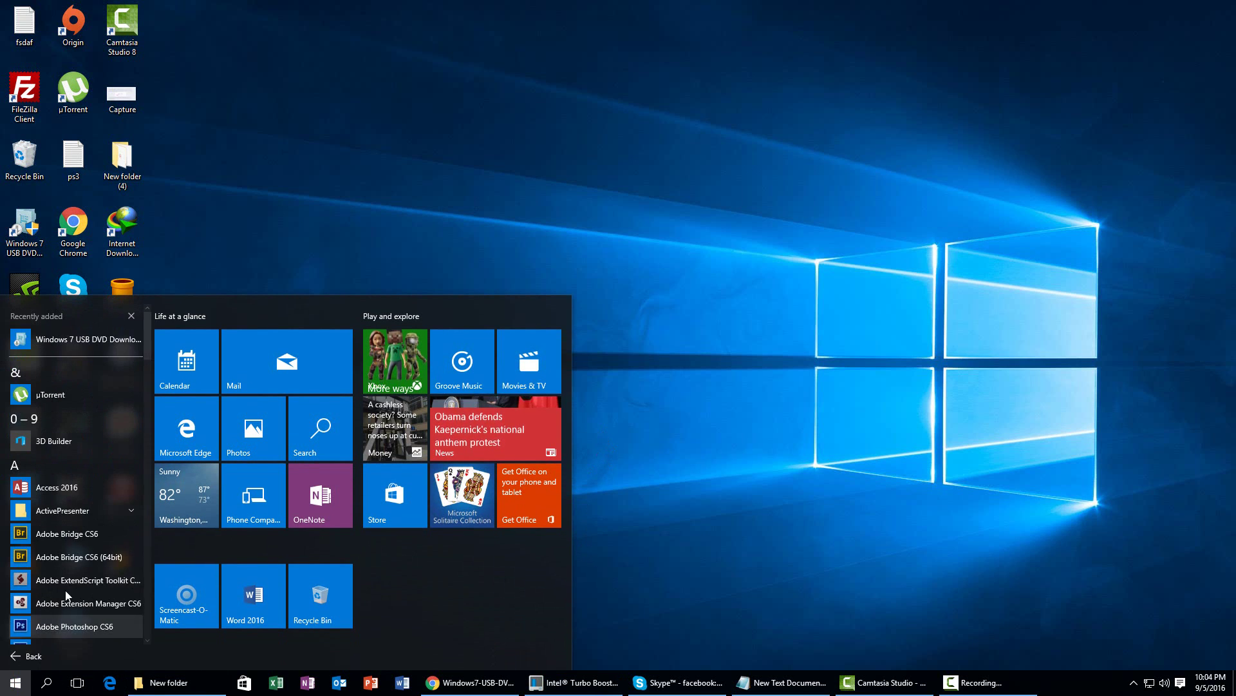
{"action": "left_click", "coordinate": [69, 339]}
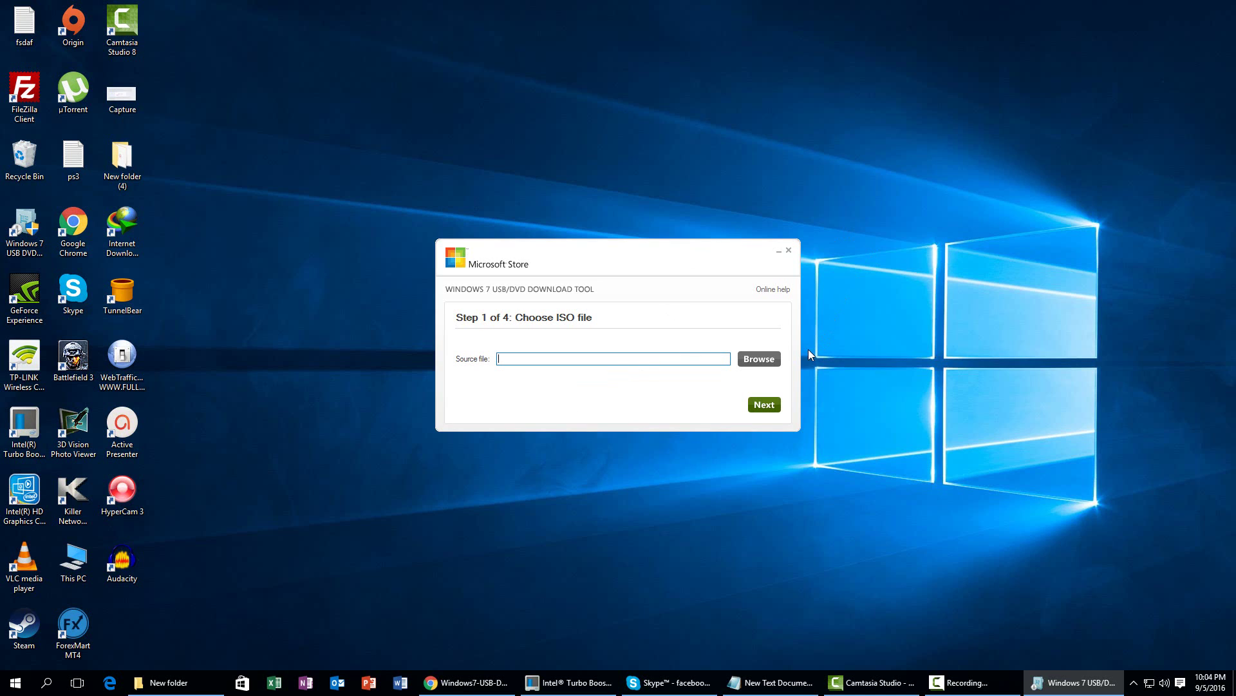
- Choose the en_windows_8_1_x86_dvd_2707392 ISO from D:\New folder\Windows 8.1 as the source file
{"action": "left_click", "coordinate": [766, 365]}
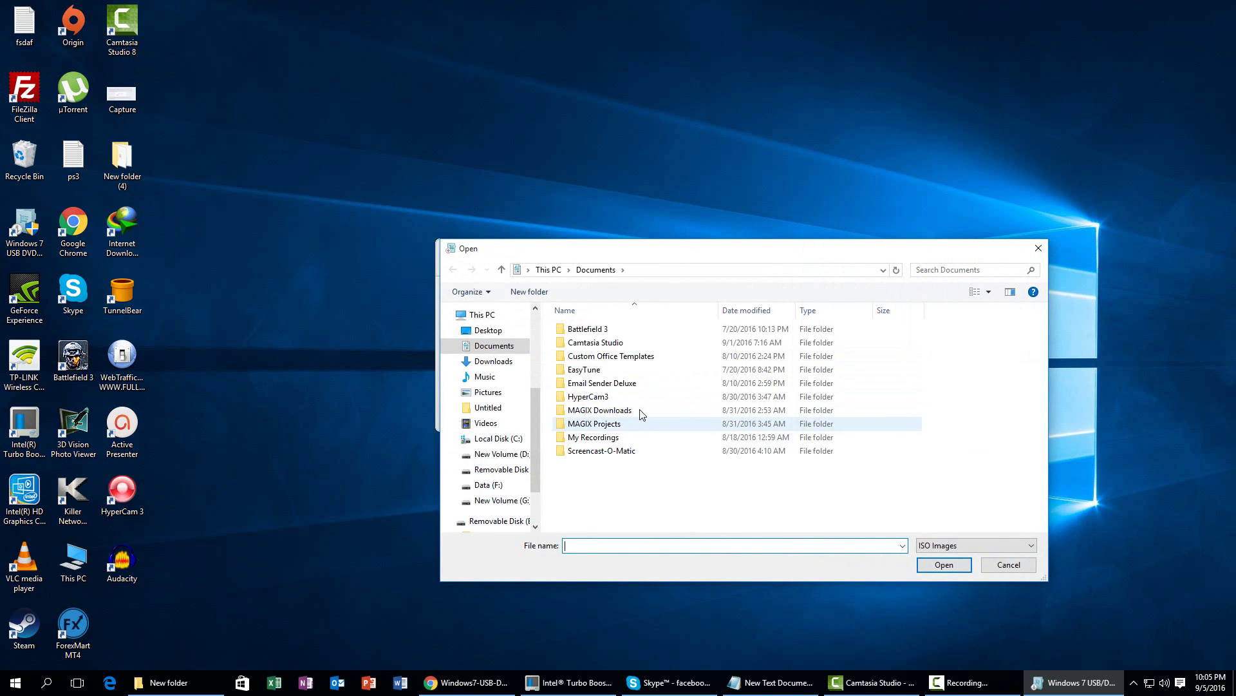
{"action": "left_click", "coordinate": [496, 454]}
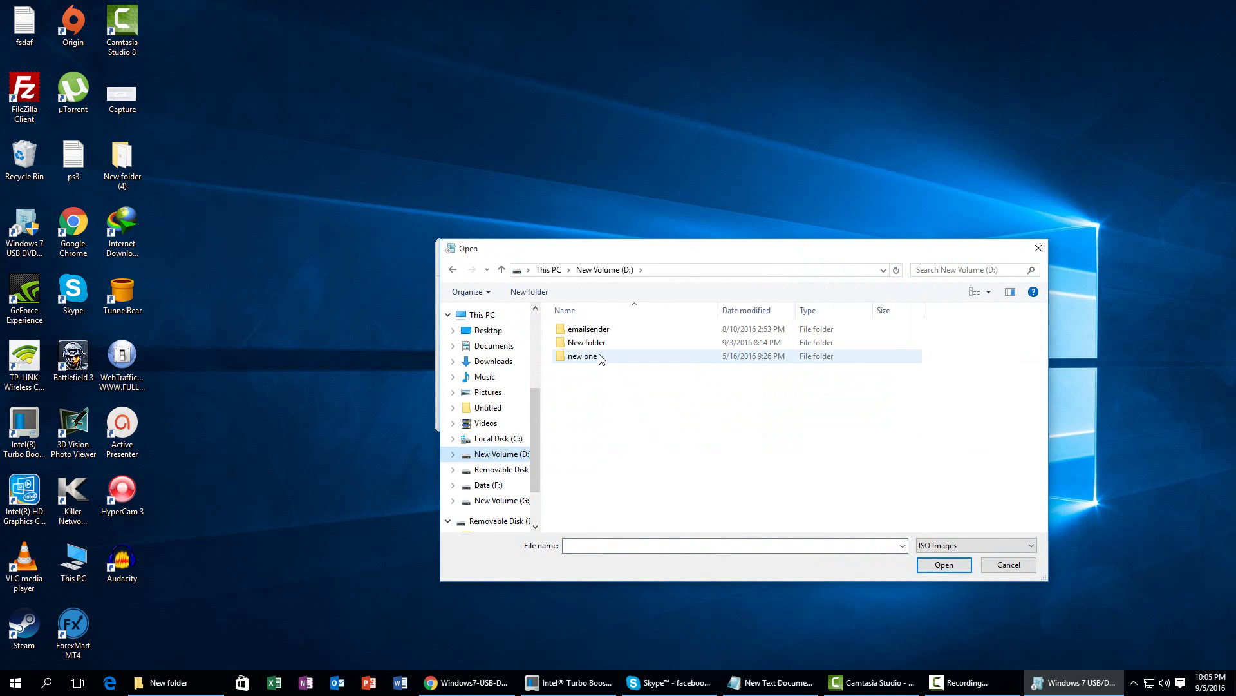
{"action": "double_click", "coordinate": [583, 343]}
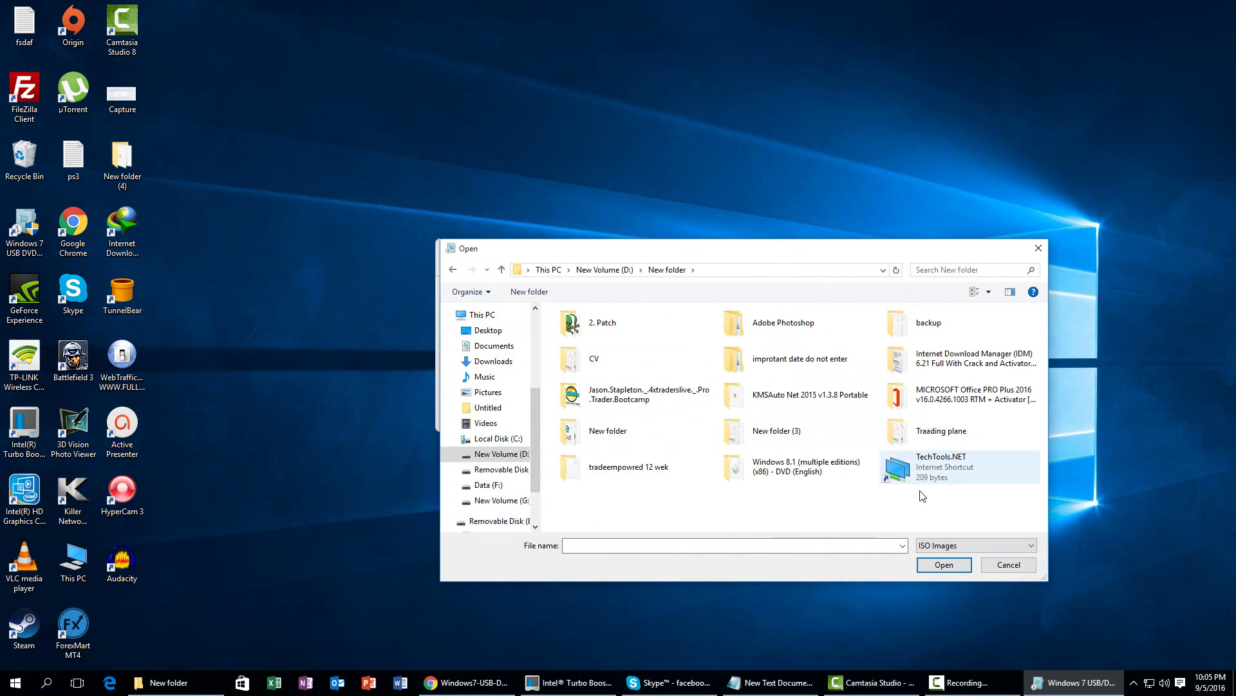
{"action": "left_click", "coordinate": [818, 463]}
{"action": "double_click", "coordinate": [818, 463]}
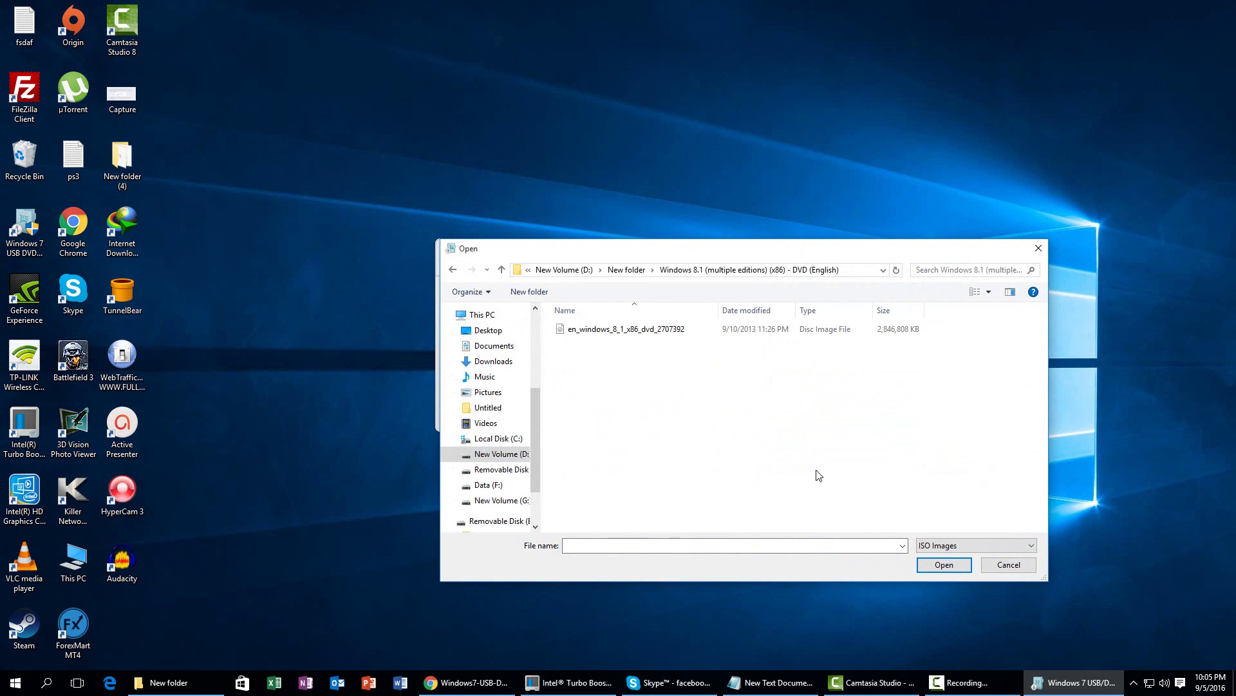
{"action": "left_click", "coordinate": [602, 330]}
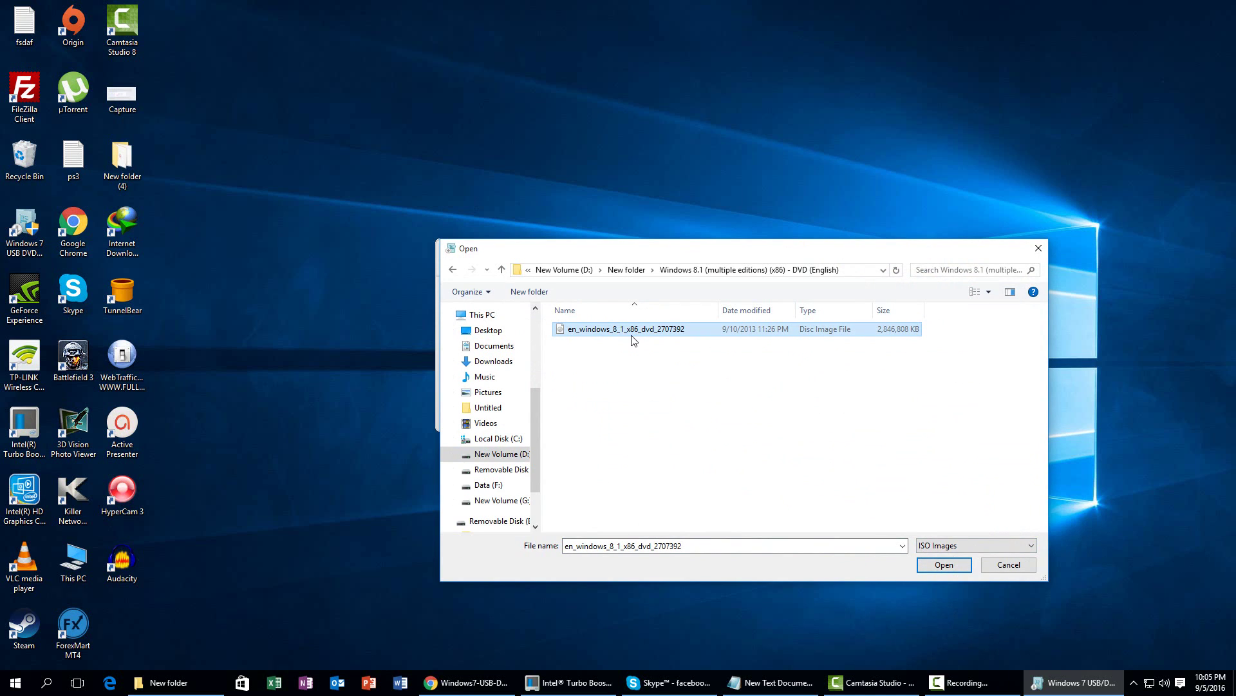
{"action": "left_click", "coordinate": [939, 569]}
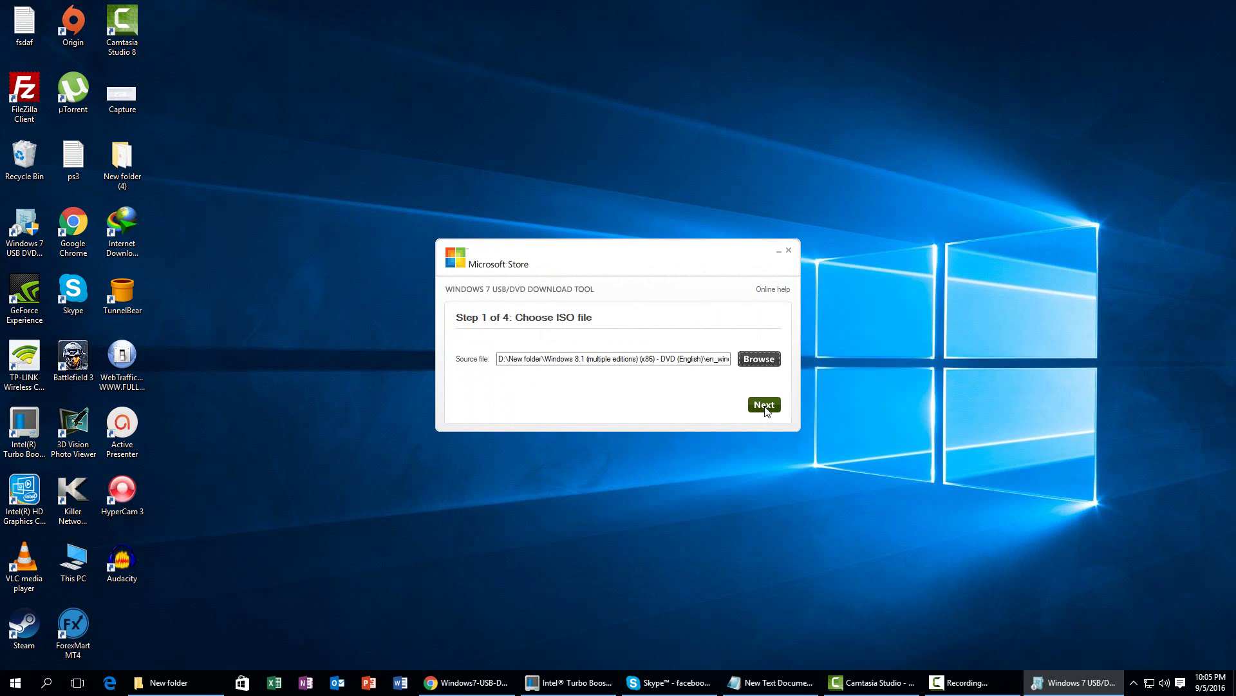
- Advance past the source step and pick USB device as the media type
{"action": "left_click", "coordinate": [760, 408]}
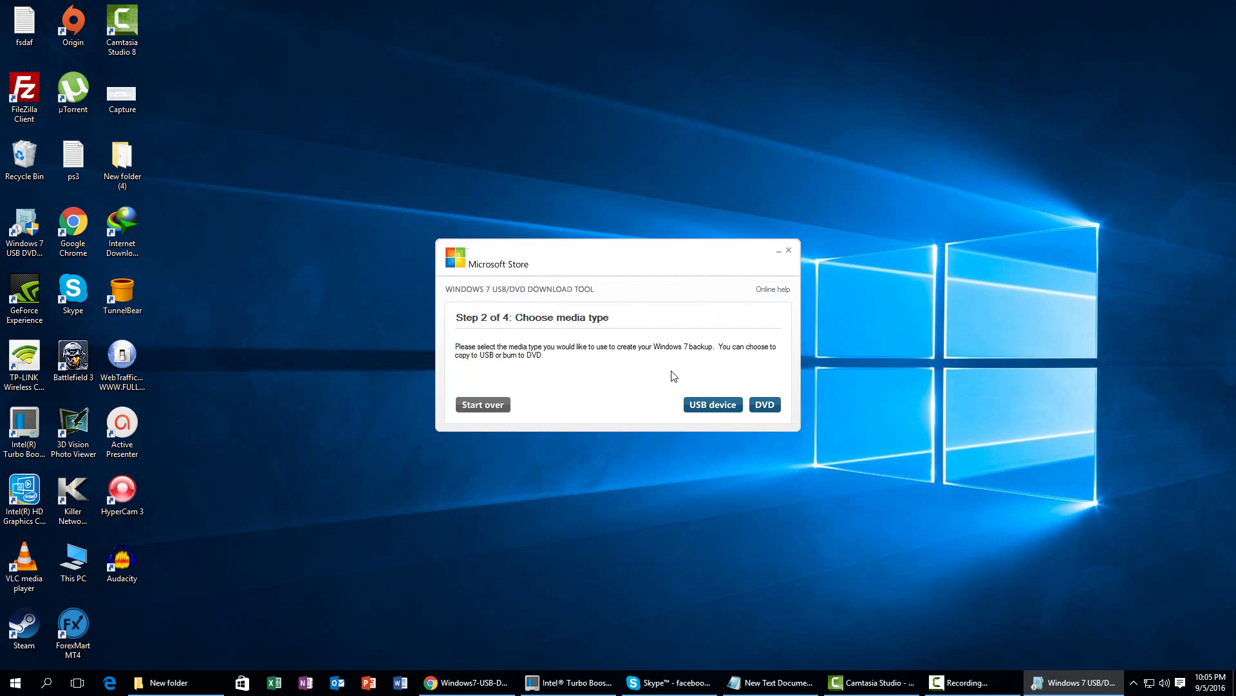
{"action": "left_click", "coordinate": [724, 406]}
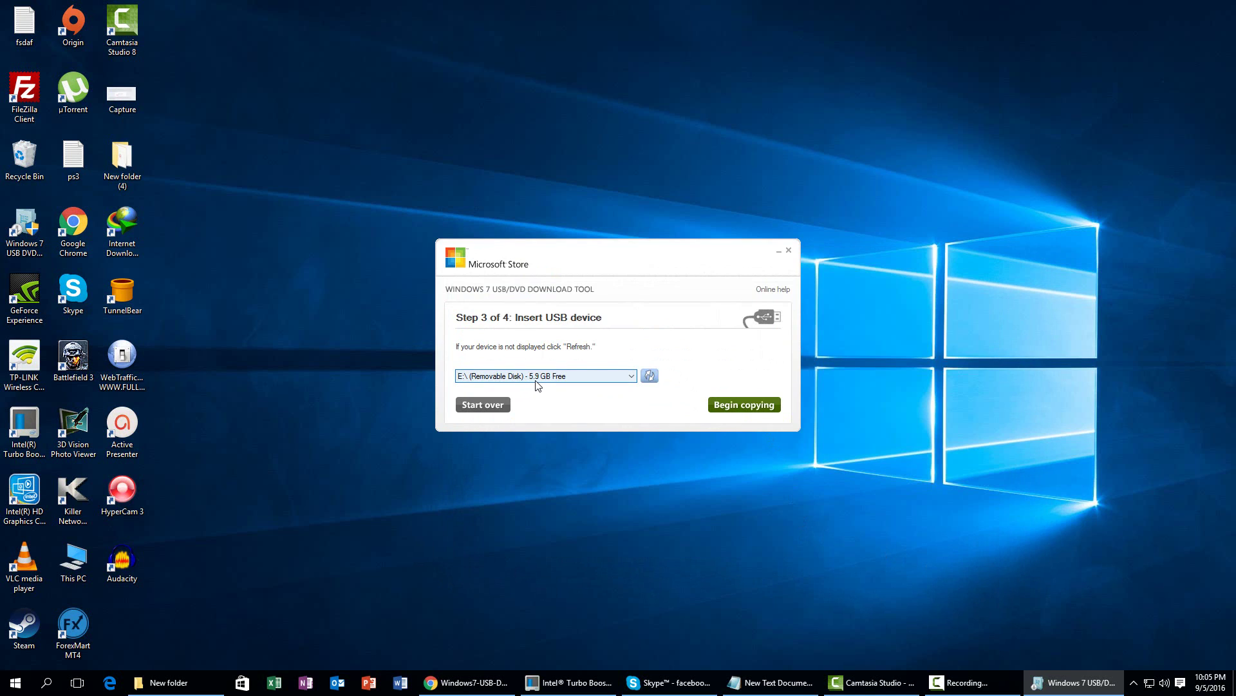
- Begin copying to Removable Disk E: and confirm erasing all of its contents
{"action": "left_click", "coordinate": [730, 407]}
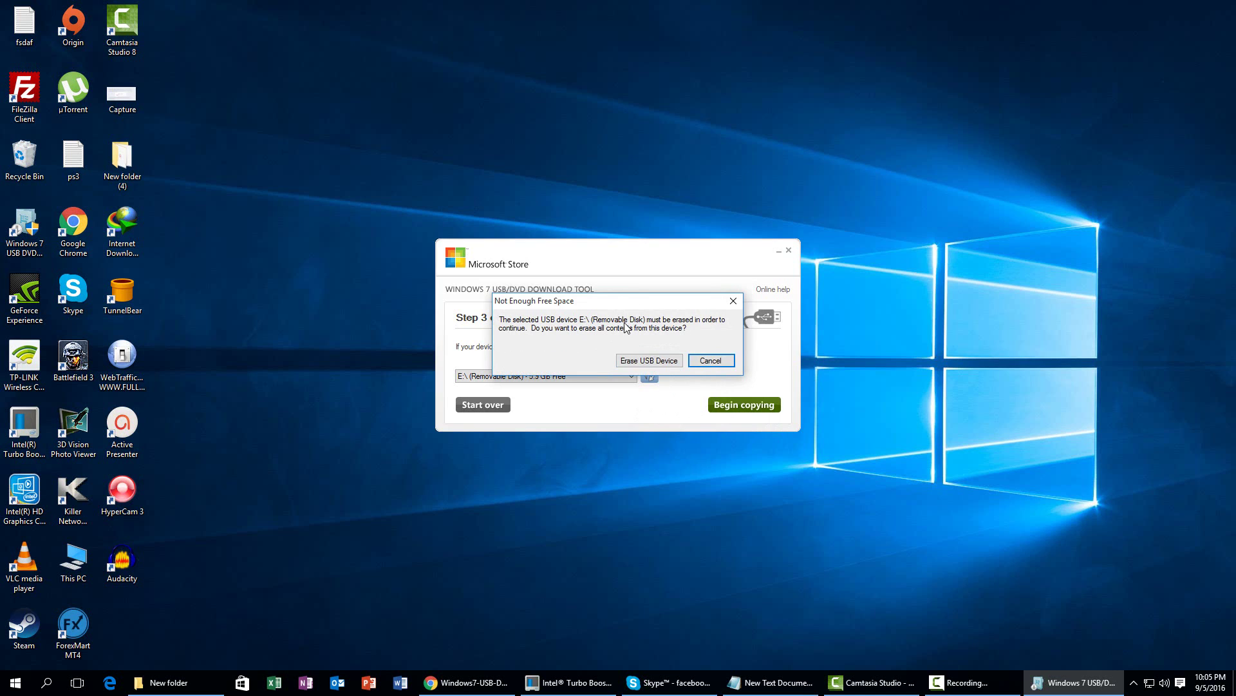
{"action": "left_click", "coordinate": [666, 366]}
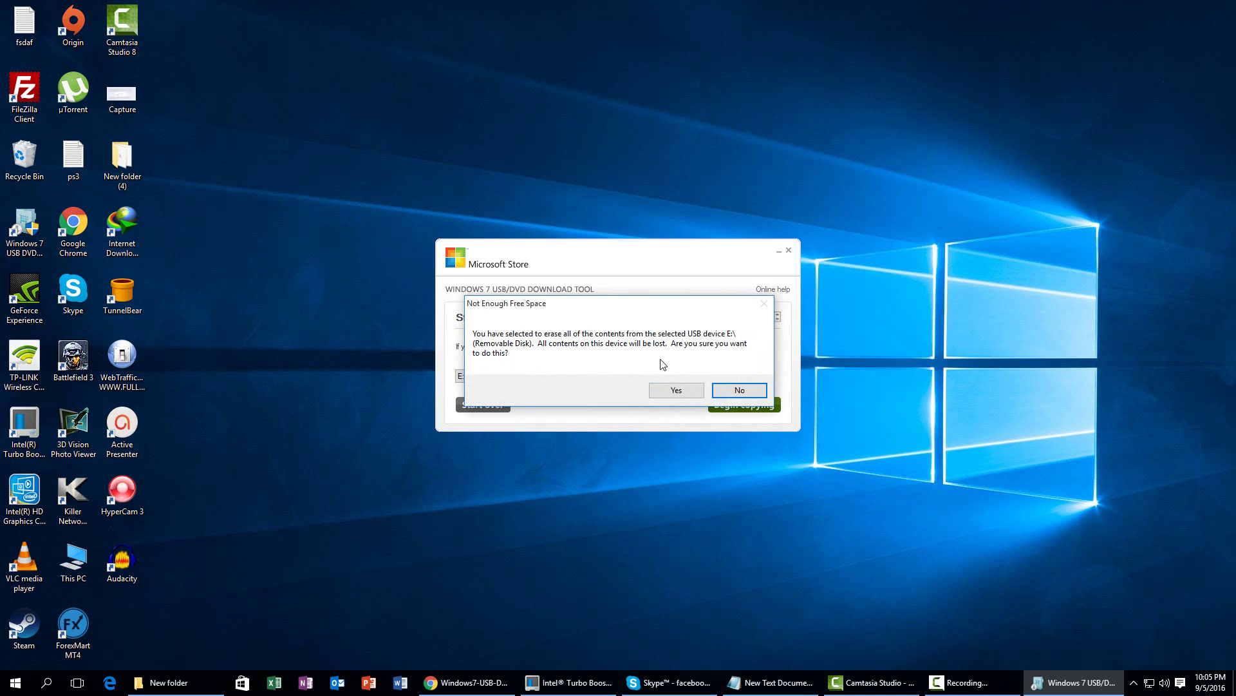
{"action": "left_click", "coordinate": [677, 391]}
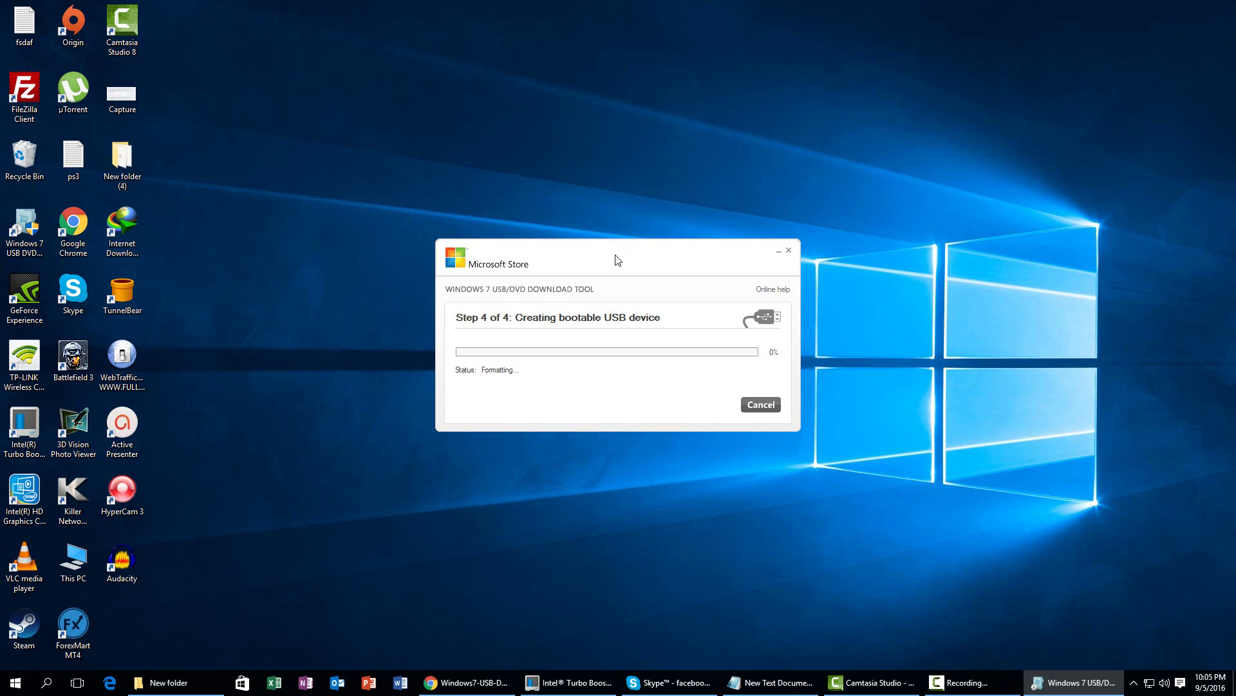
- Drag the tool window to the top of the screen while the USB build runs to 100%
{"action": "left_click_drag", "start_coordinate": [616, 262], "coordinate": [574, 46]}
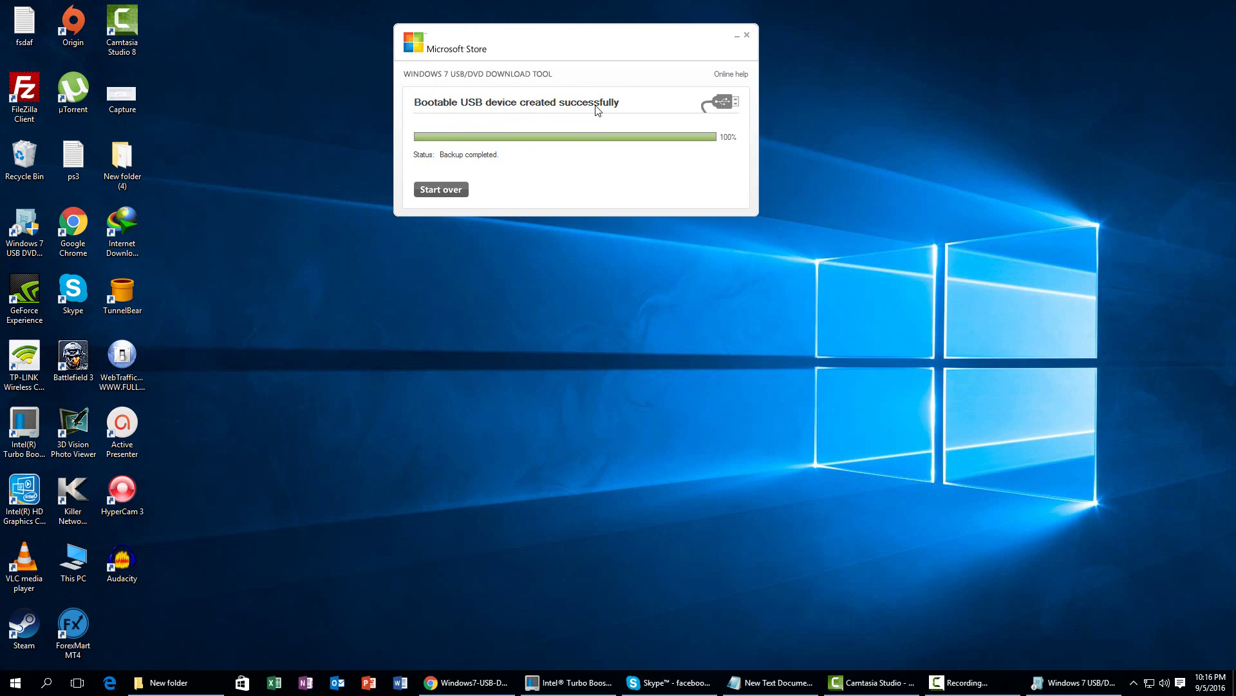
- Close the finished tool and show This PC, listing Removable Disk (E:), in a maximized File Explorer
{"action": "left_click", "coordinate": [747, 36]}
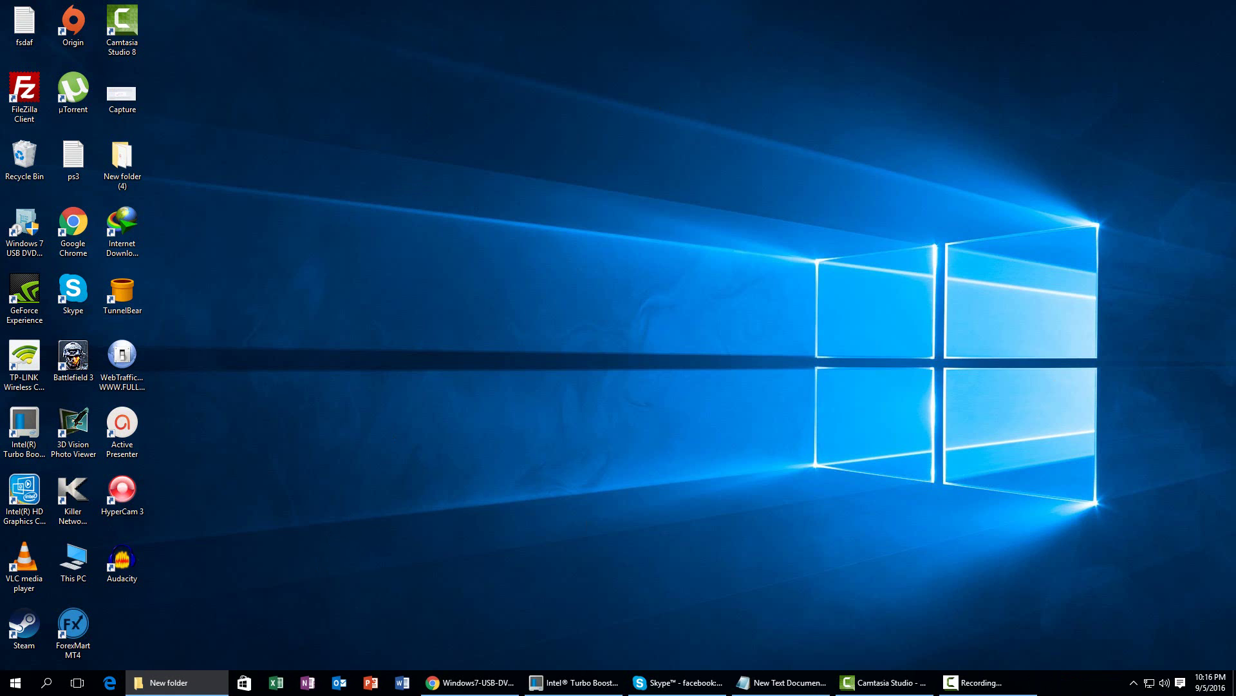
{"action": "left_click", "coordinate": [169, 682]}
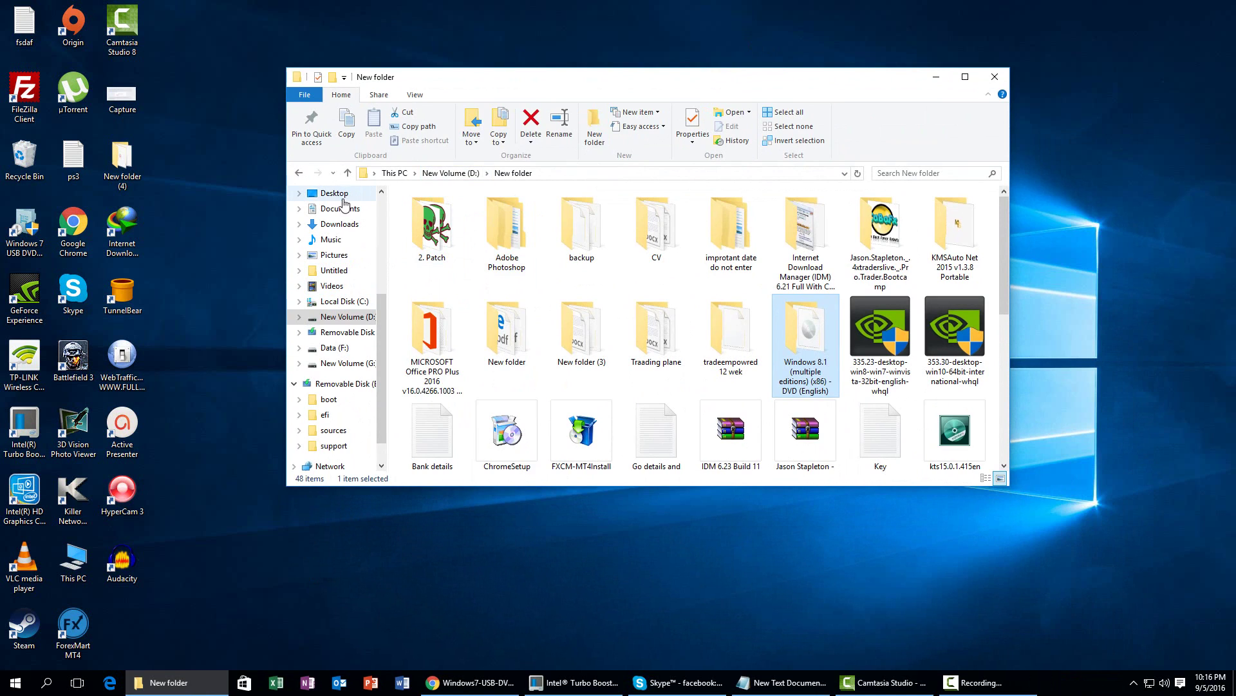
{"action": "scroll", "coordinate": [383, 329], "scroll_direction": "up", "scroll_amount": 1}
{"action": "scroll", "coordinate": [372, 318], "scroll_direction": "up", "scroll_amount": 1}
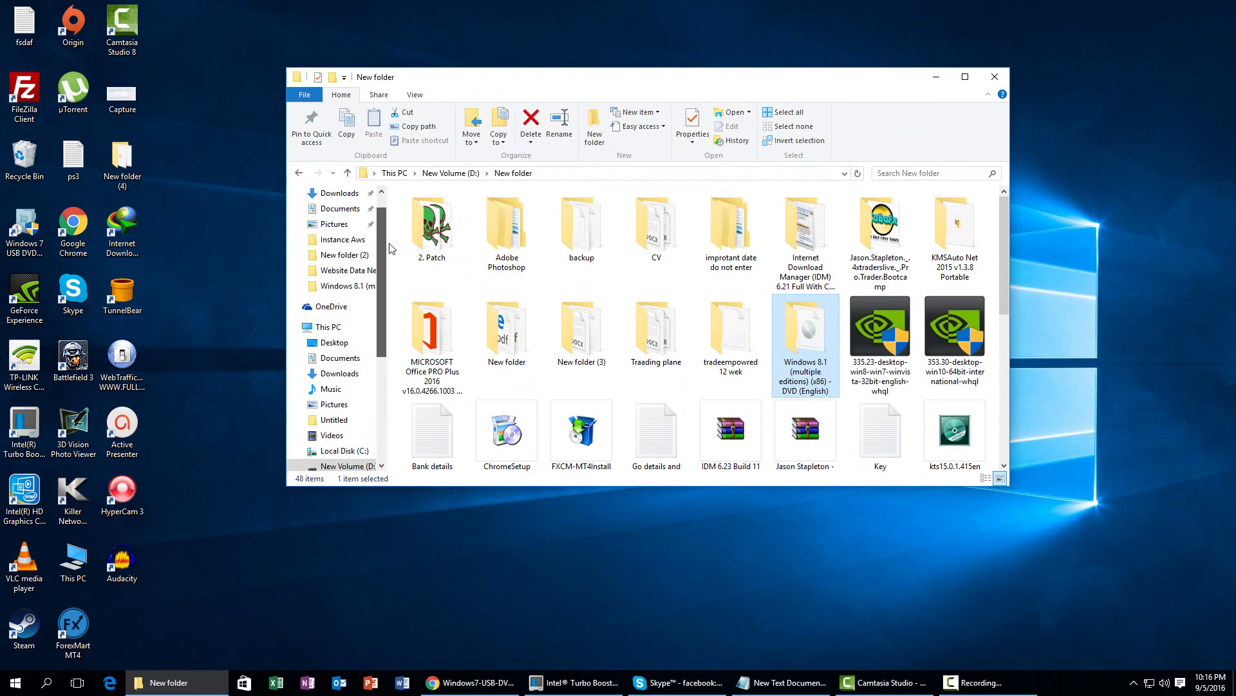
{"action": "scroll", "coordinate": [361, 308], "scroll_direction": "up", "scroll_amount": 1}
{"action": "left_click", "coordinate": [334, 332]}
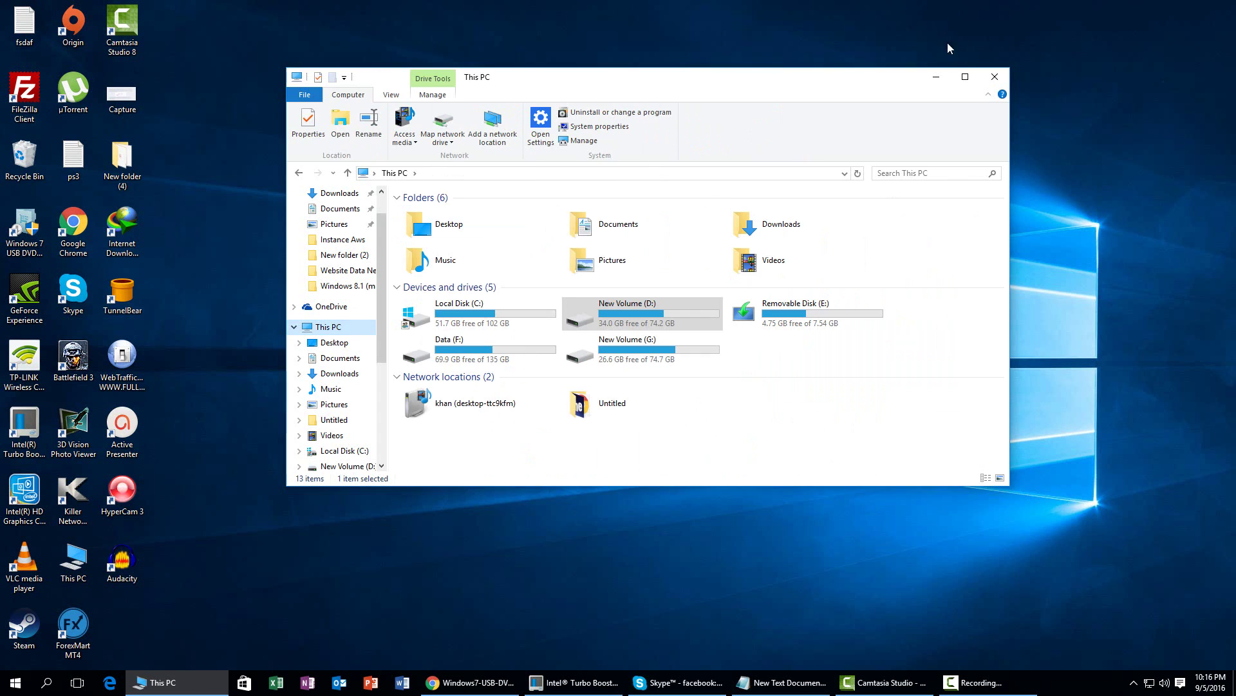
{"action": "left_click", "coordinate": [965, 77]}
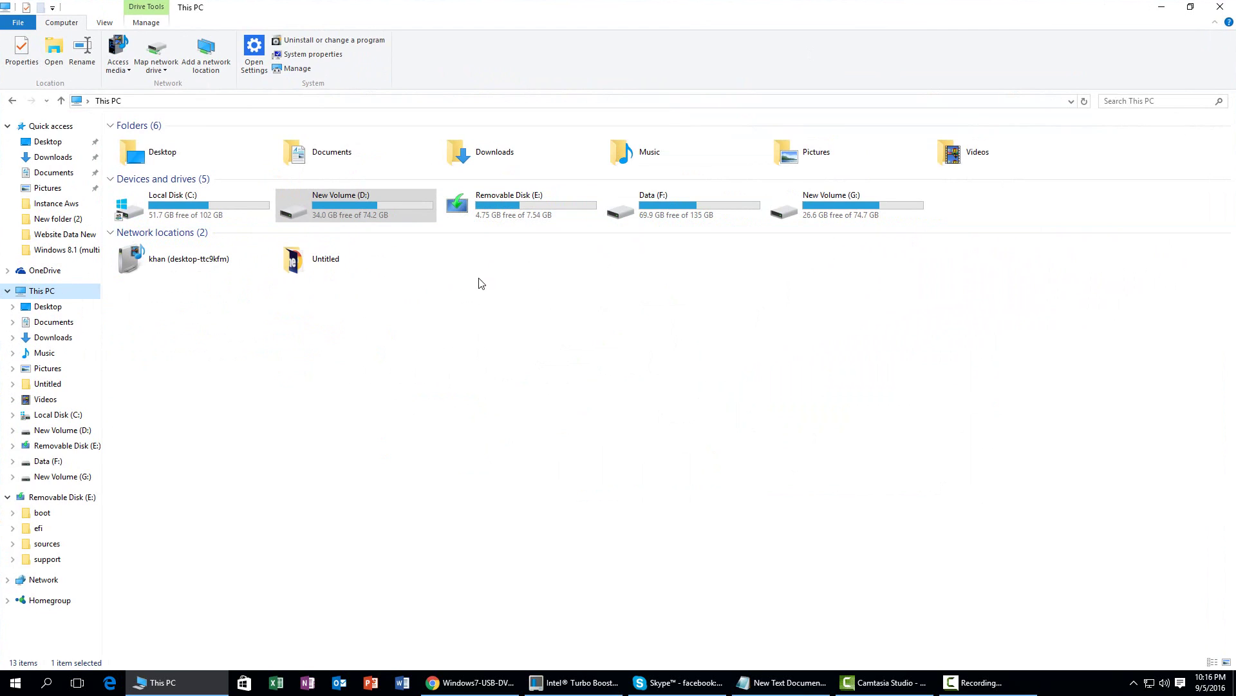
{"action": "mouse_move", "coordinate": [458, 207]}
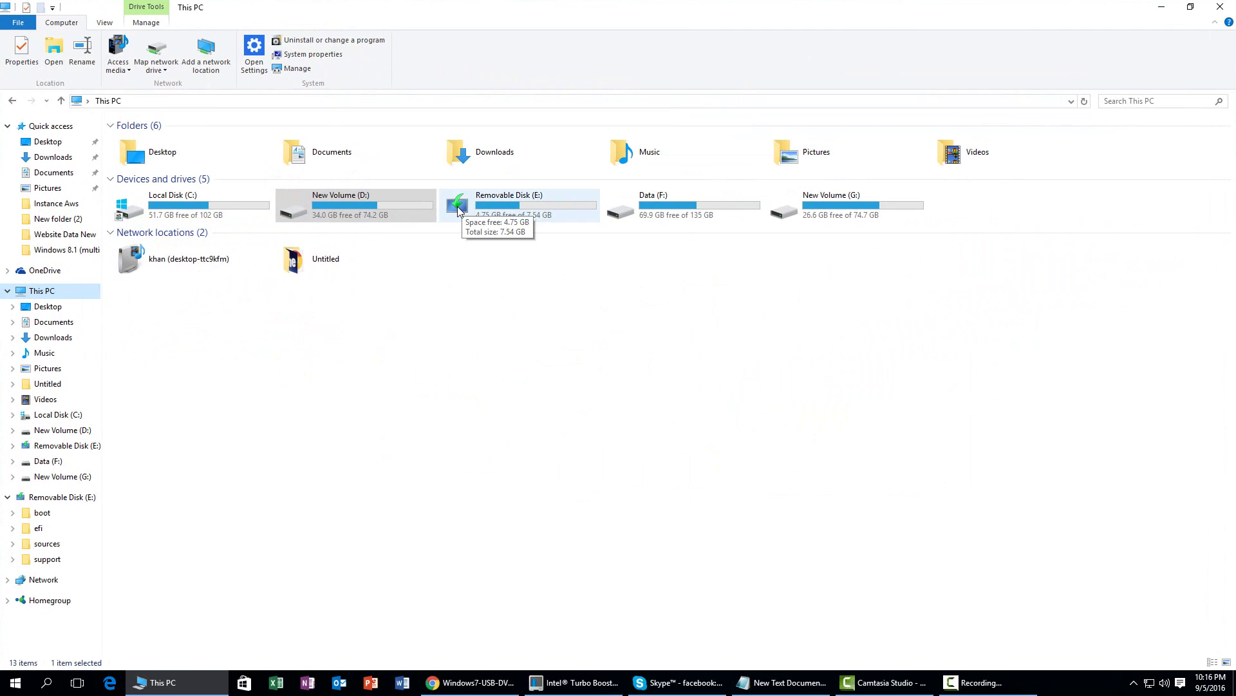
- Run setup from Removable Disk (E:), dismiss its 64-bit disc error, and close Explorer
{"action": "double_click", "coordinate": [505, 205]}
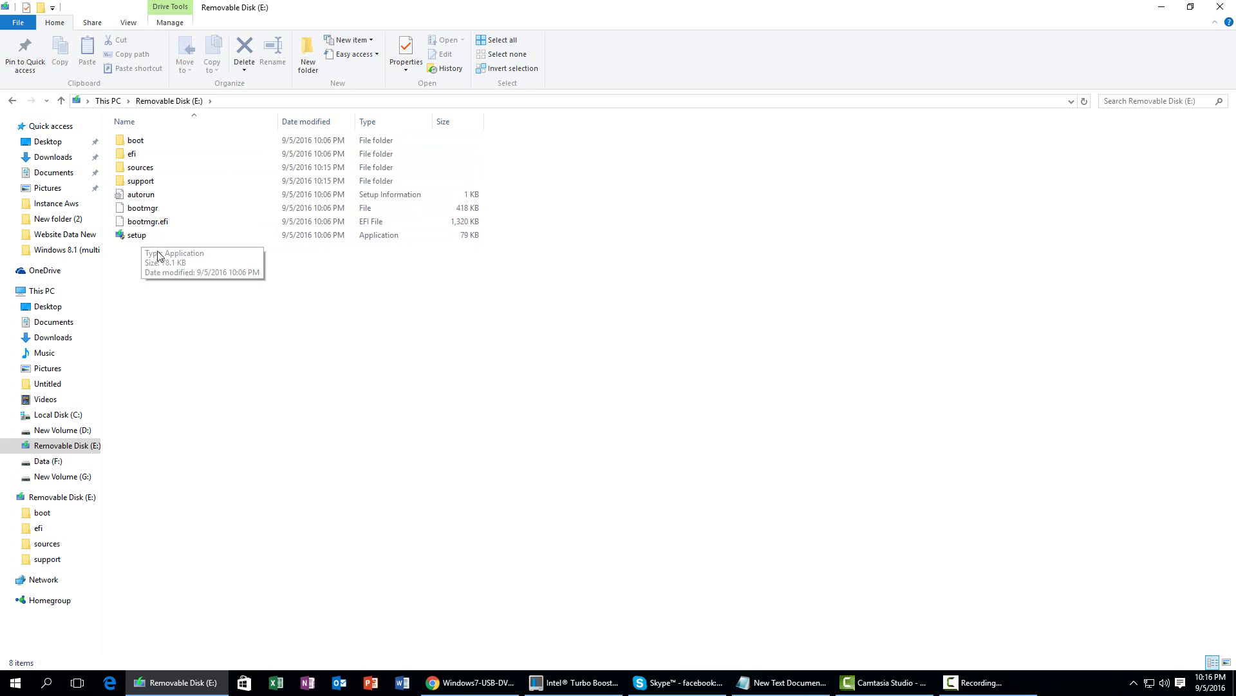
{"action": "left_click", "coordinate": [143, 237]}
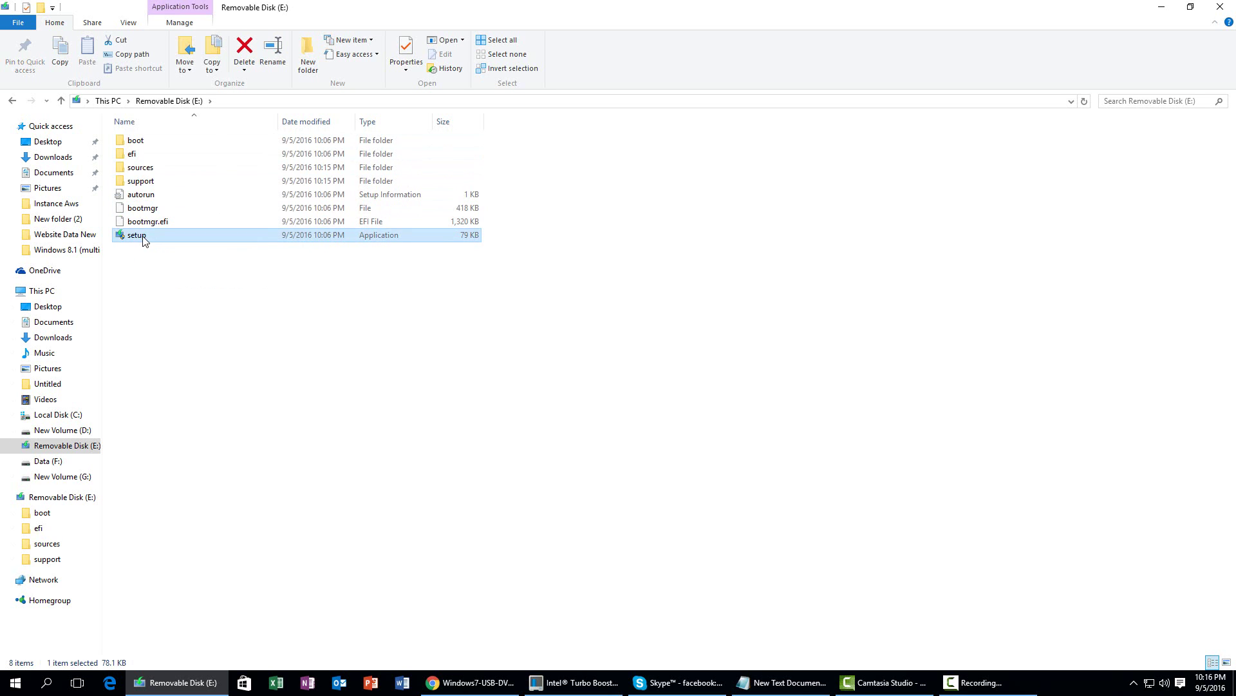
{"action": "double_click", "coordinate": [143, 237]}
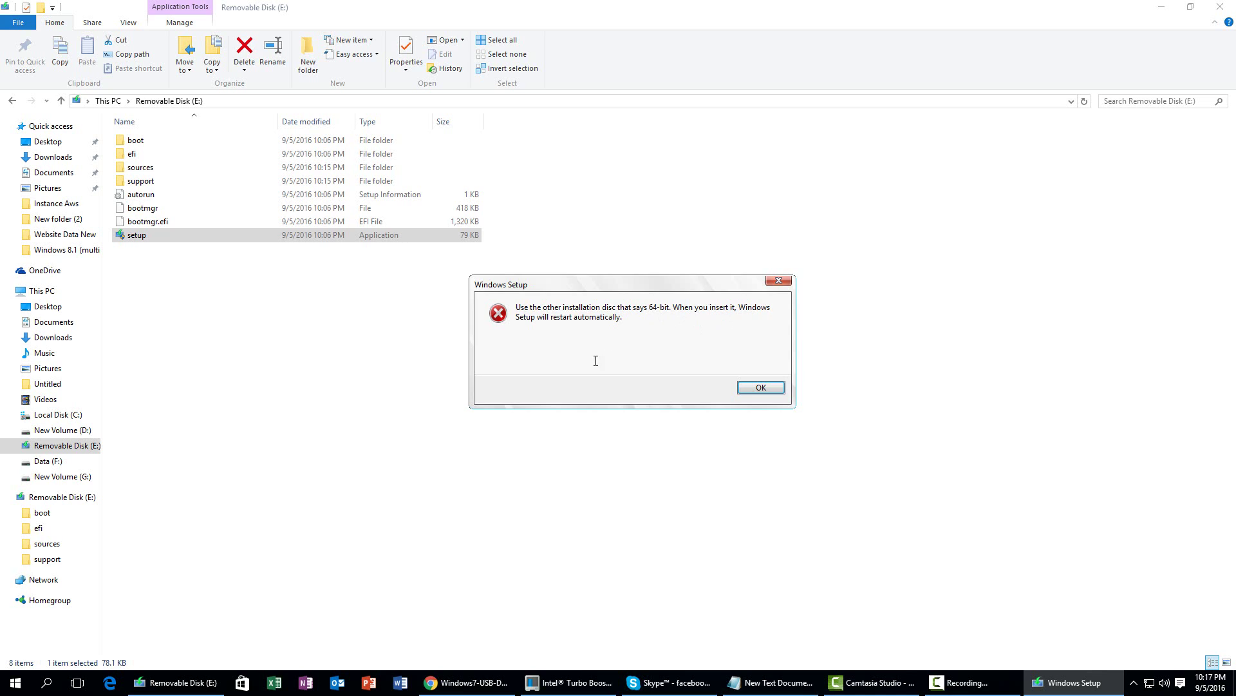
{"action": "left_click", "coordinate": [760, 386]}
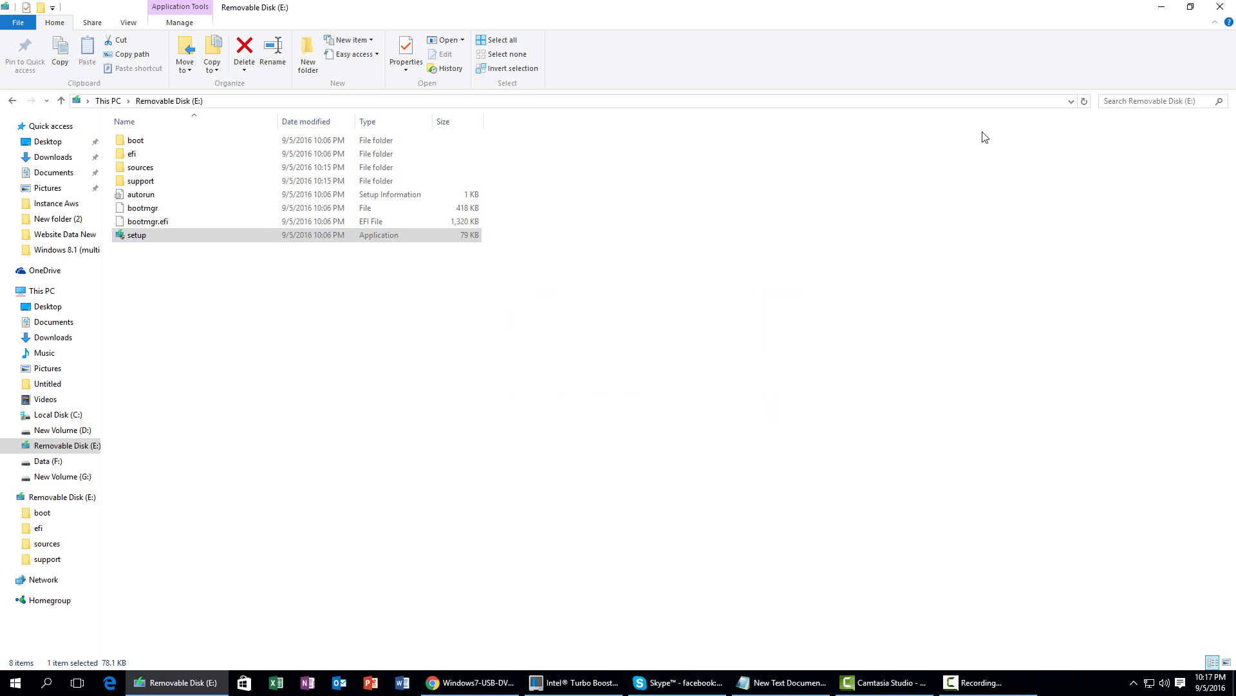
{"action": "left_click", "coordinate": [1218, 9]}
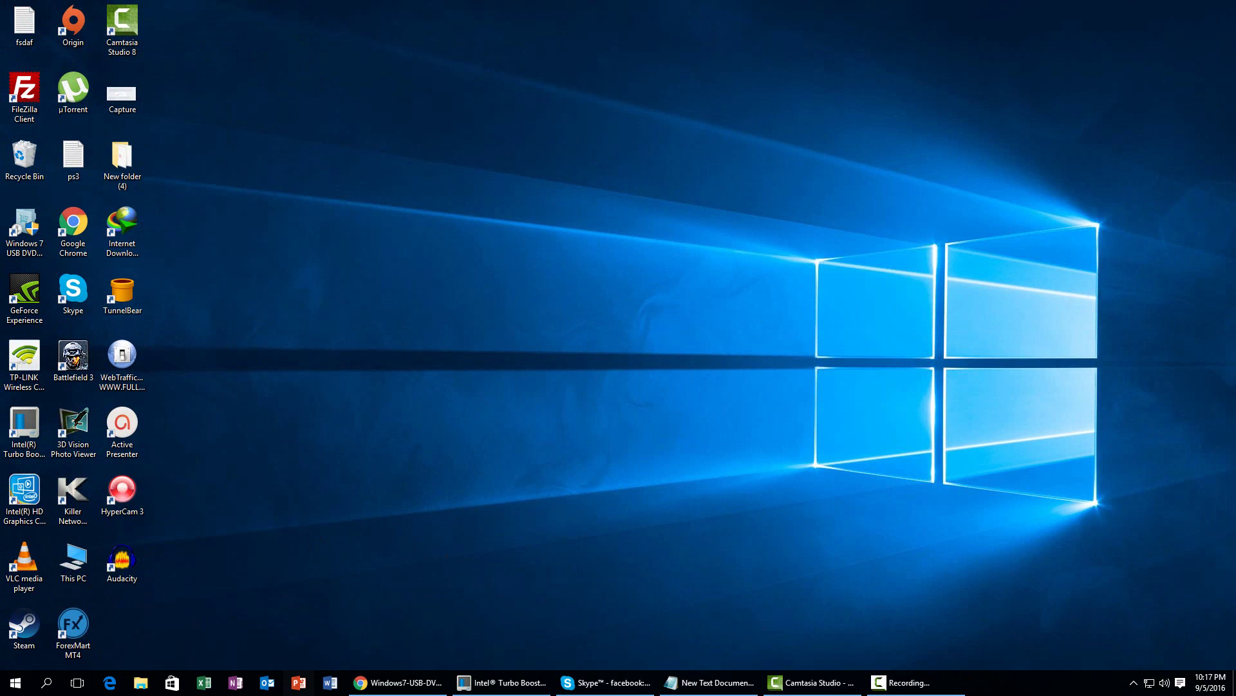
- Close the HugeSharing tab in Chrome and scroll the fullfreepcgame.com article to its related posts
{"action": "left_click", "coordinate": [406, 682]}
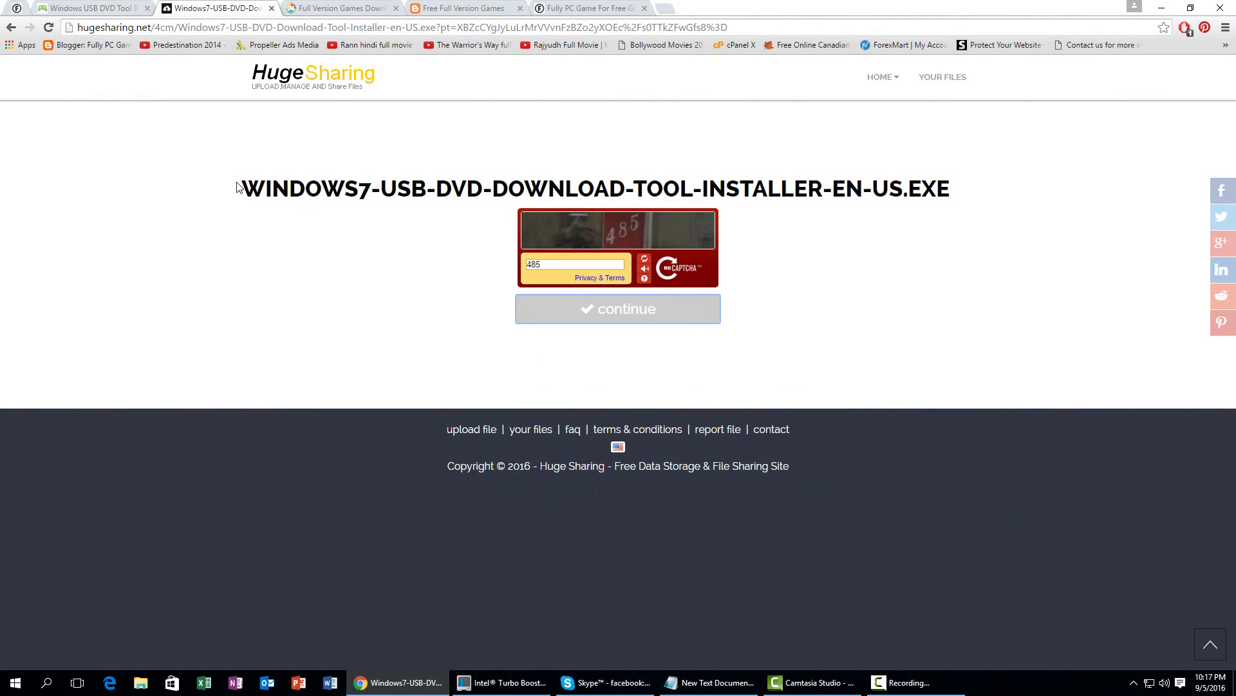
{"action": "left_click", "coordinate": [272, 9]}
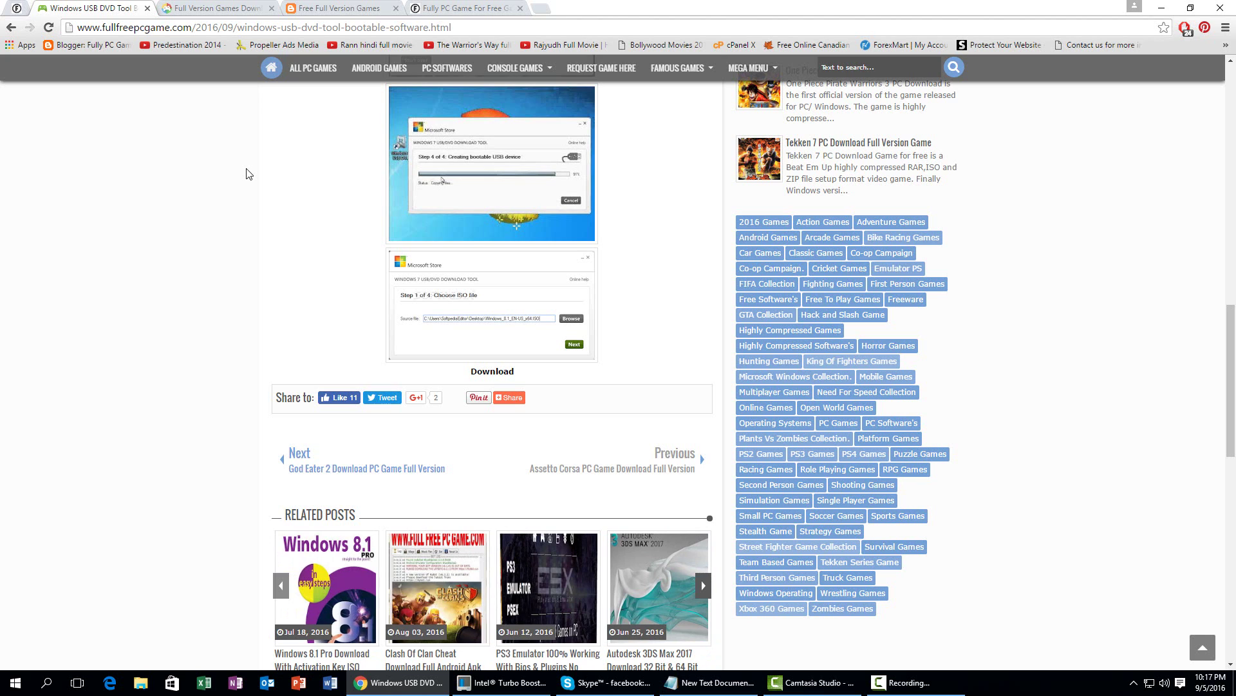
{"action": "scroll", "coordinate": [246, 173], "scroll_direction": "down", "scroll_amount": 2}
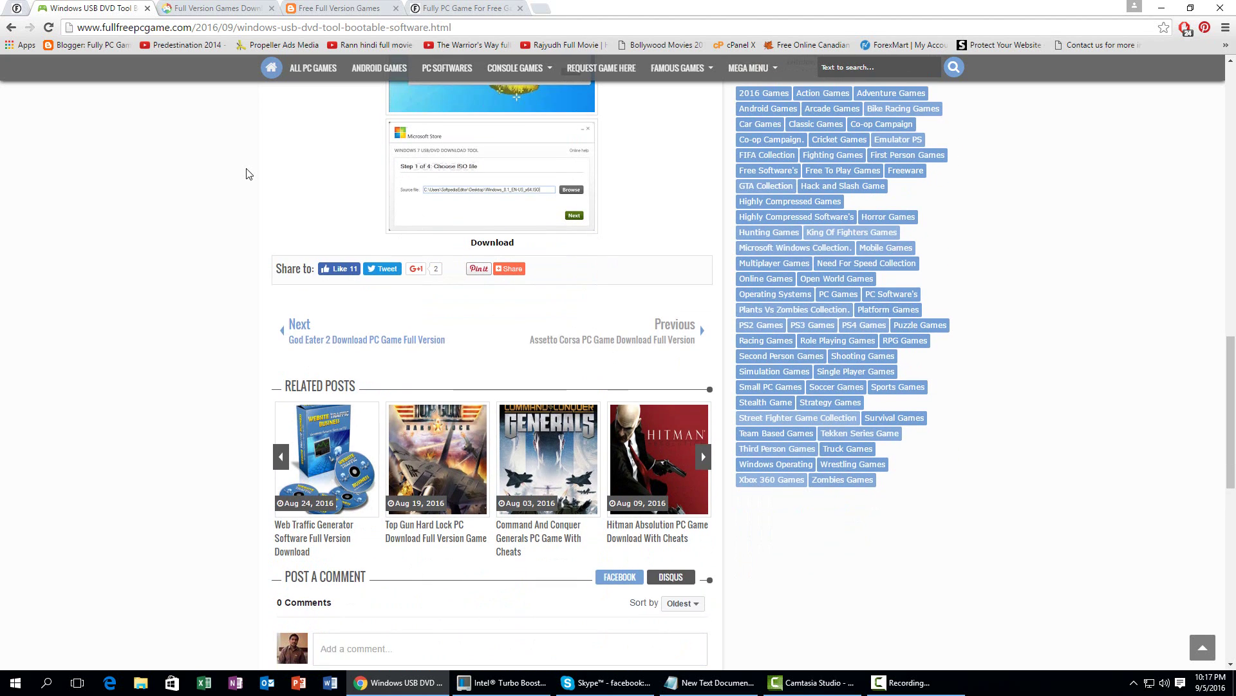